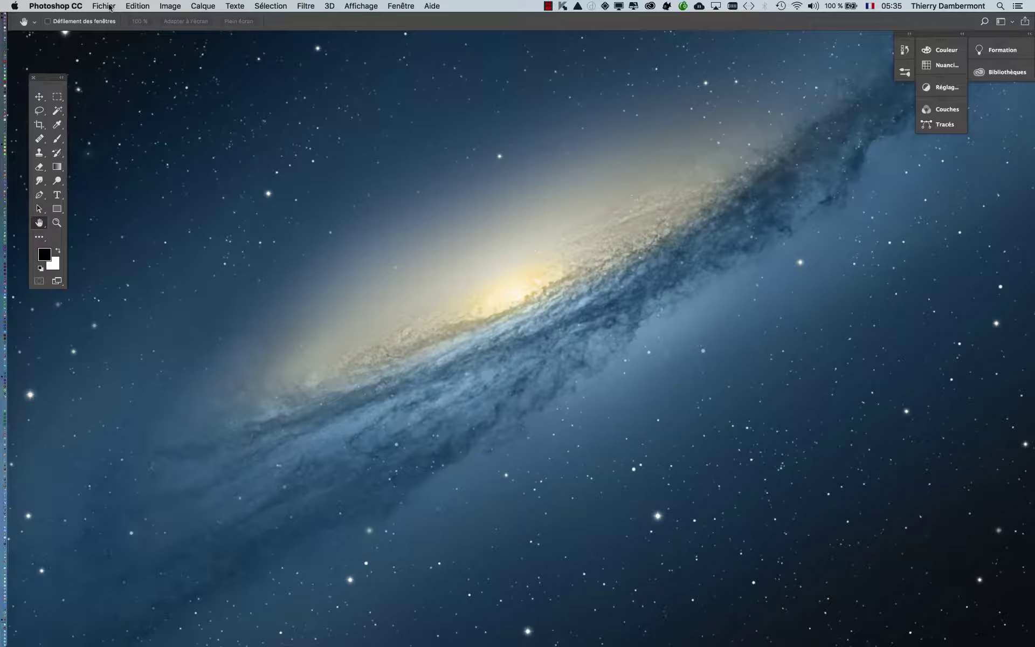
# Step: Show the Actions panel, collapse the default action set, and shrink and reposition the panel near the middle of the workspace
pyautogui.click(399, 5)
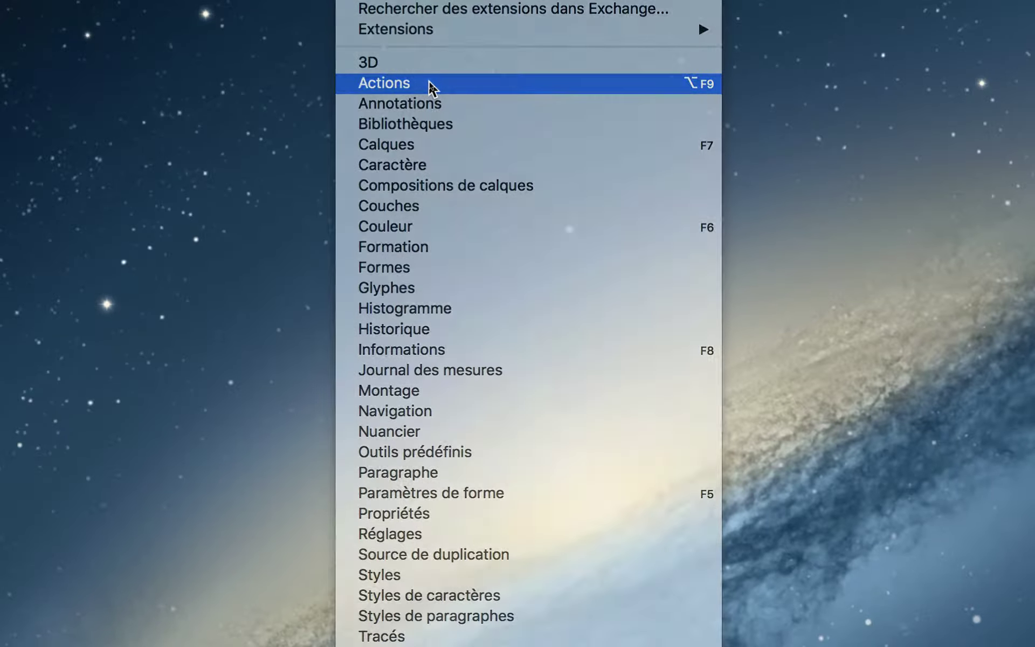
pyautogui.click(430, 84)
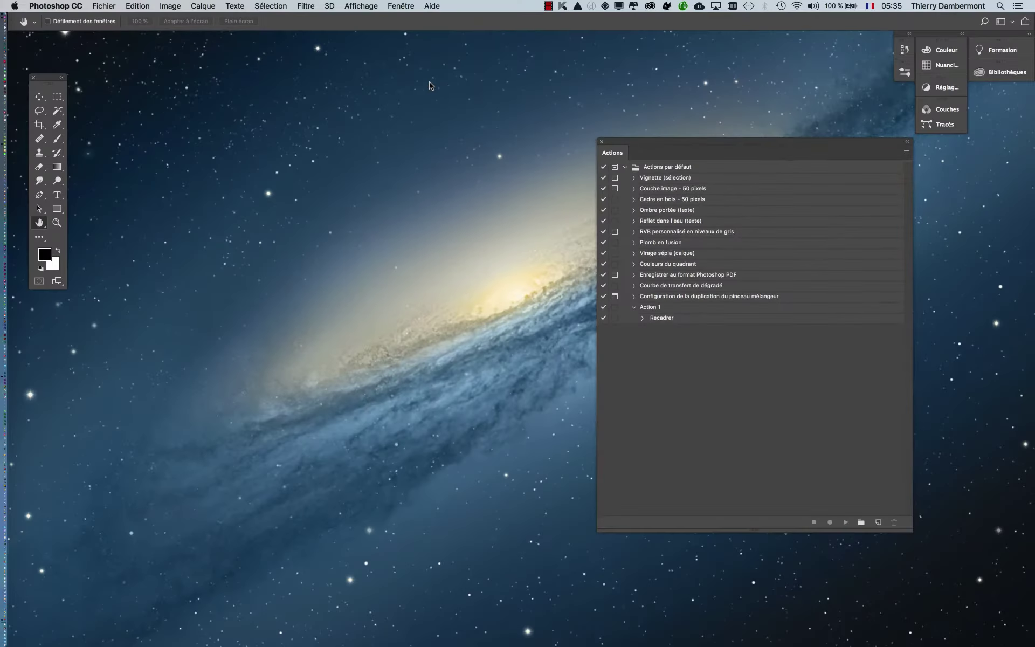
pyautogui.moveTo(634, 146); pyautogui.dragTo(312, 132)
pyautogui.click(615, 165)
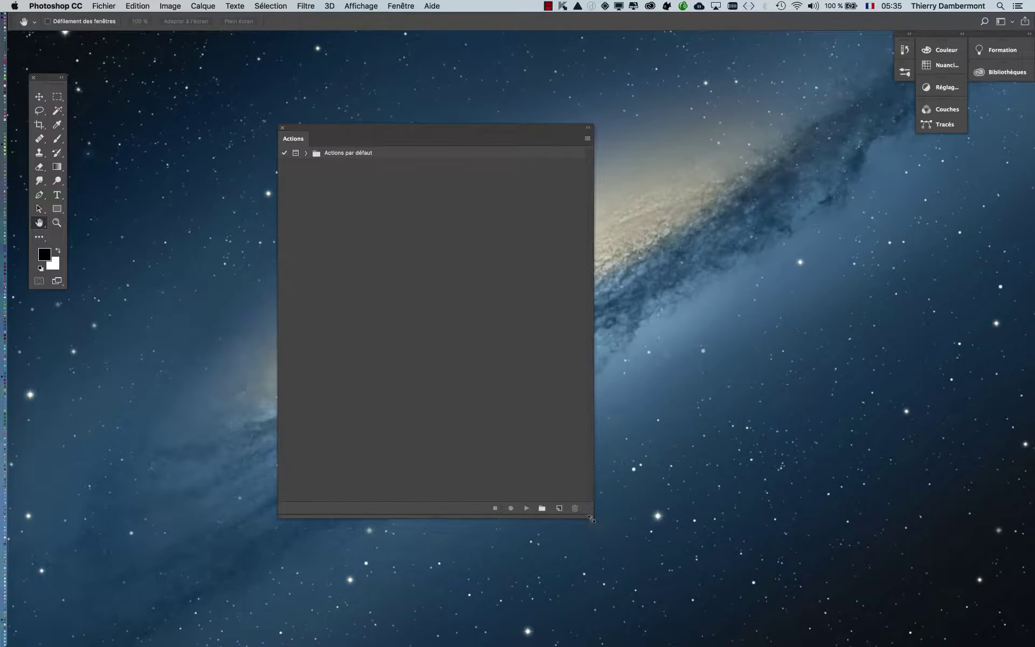
pyautogui.moveTo(586, 513); pyautogui.dragTo(447, 252)
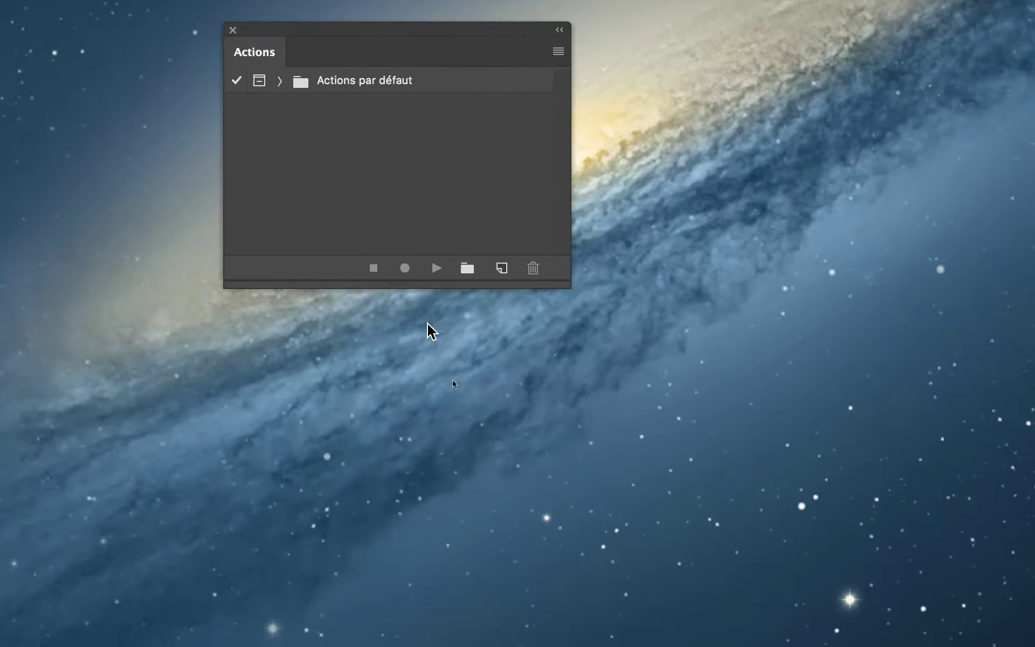
# Step: Create a new action set named with the author's first name
pyautogui.click(467, 270)
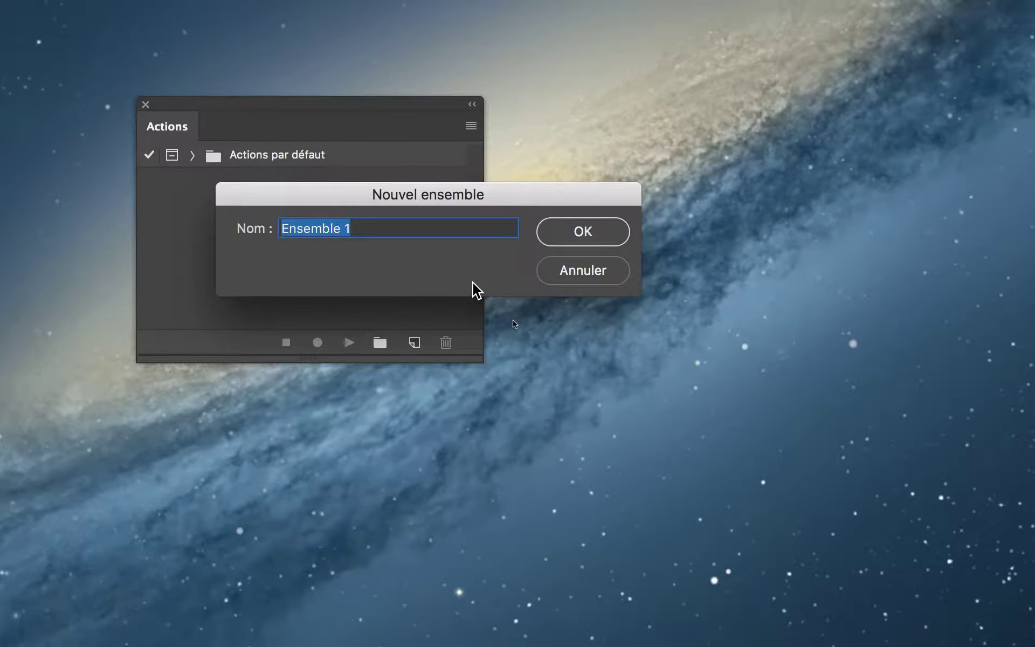
pyautogui.write('Thierry')
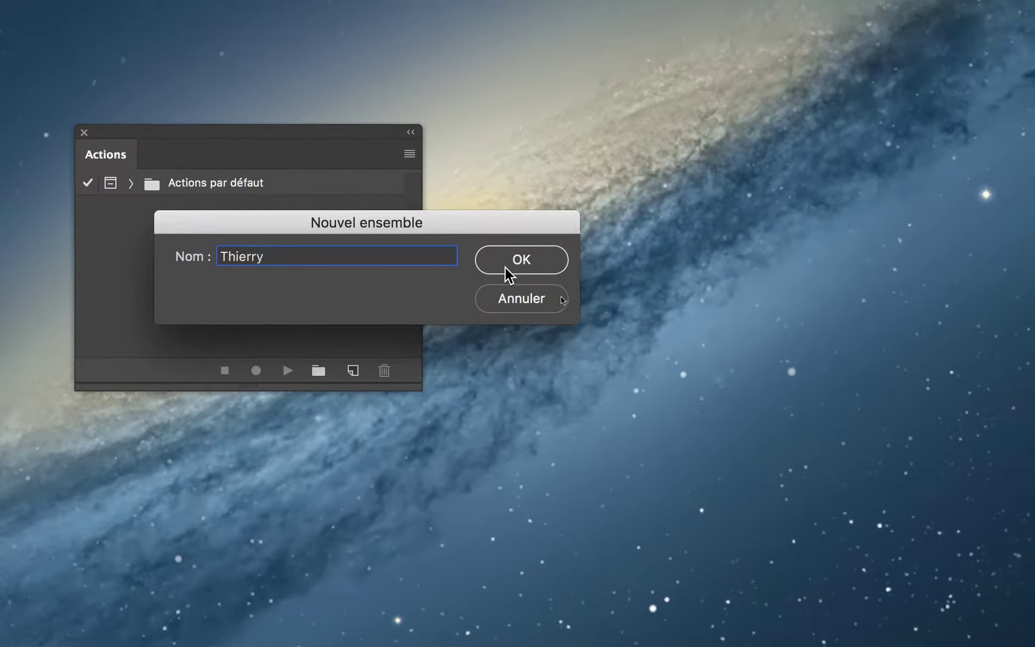
pyautogui.click(564, 241)
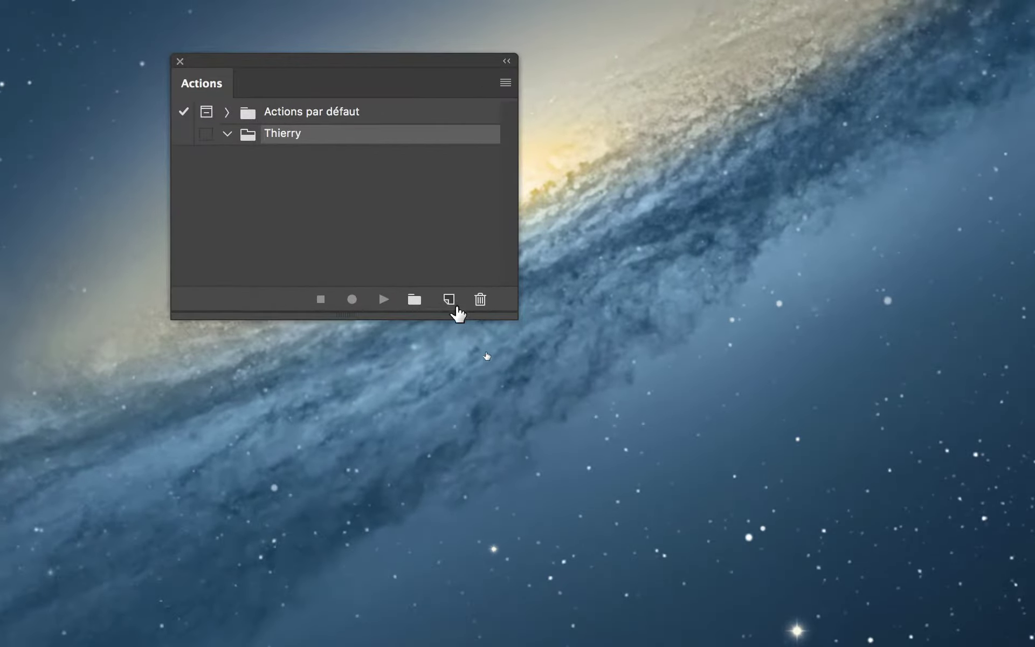
# Step: Create an action named "convertir en sRGB" in the new set and start recording it
pyautogui.click(562, 404)
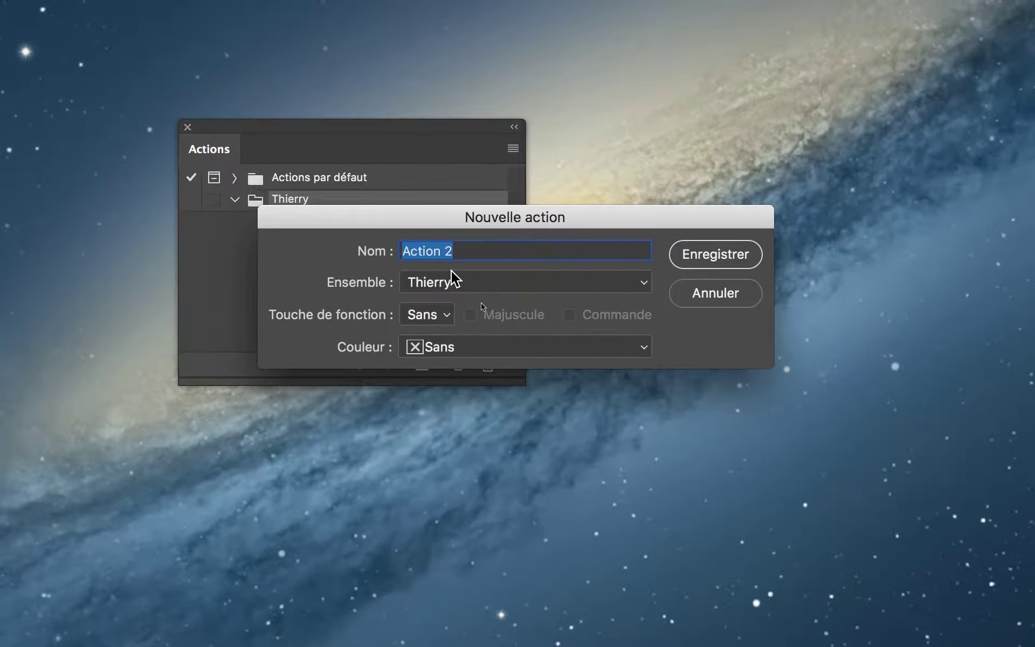
pyautogui.write('convertir')
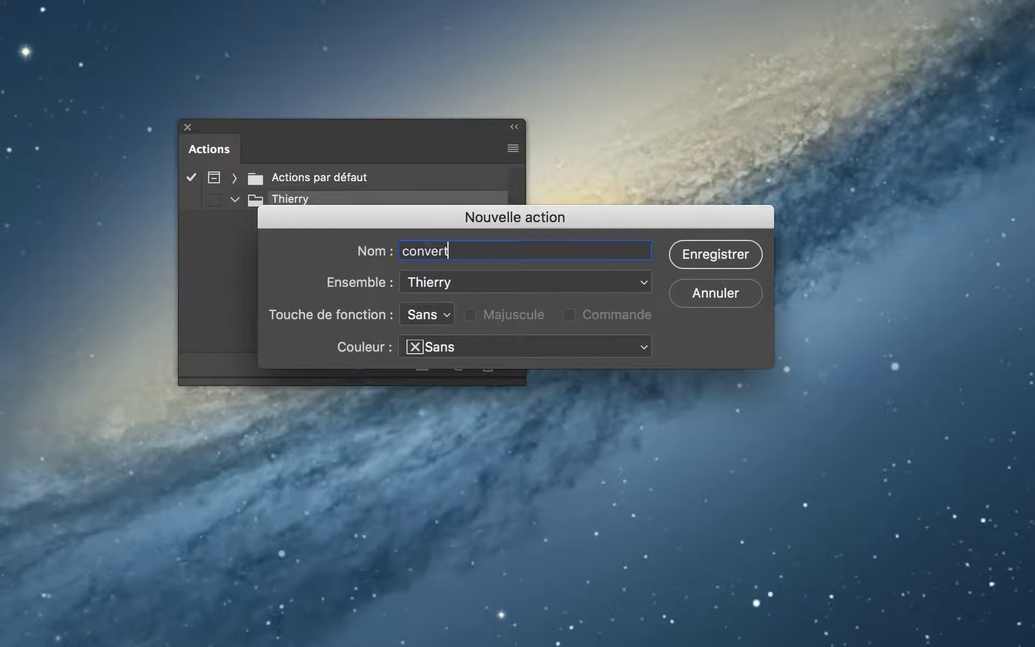
pyautogui.write(' en sRGB')
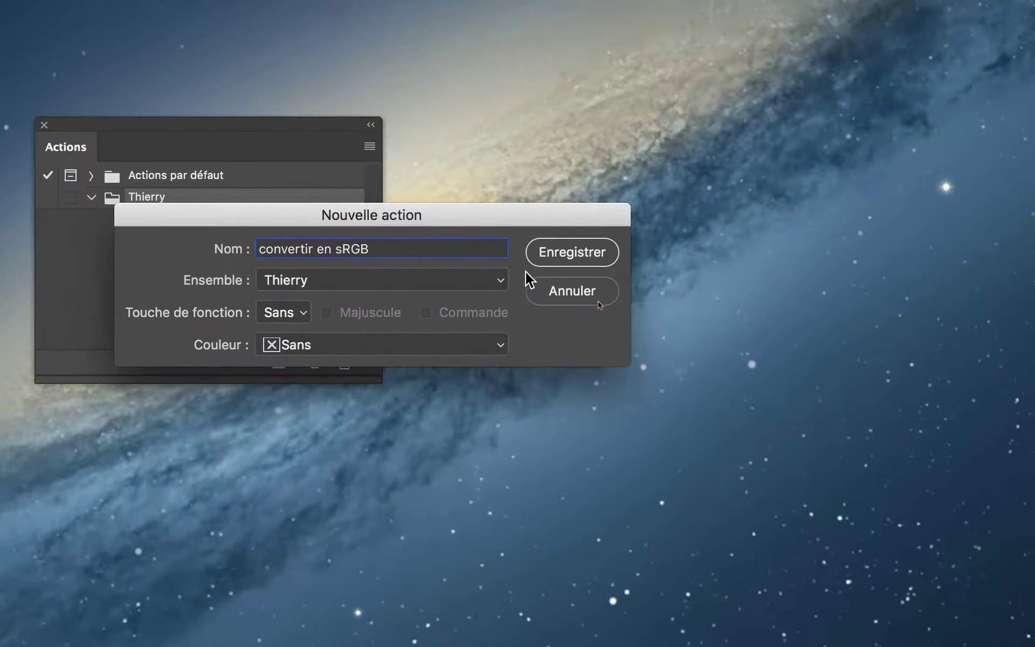
pyautogui.click(539, 264)
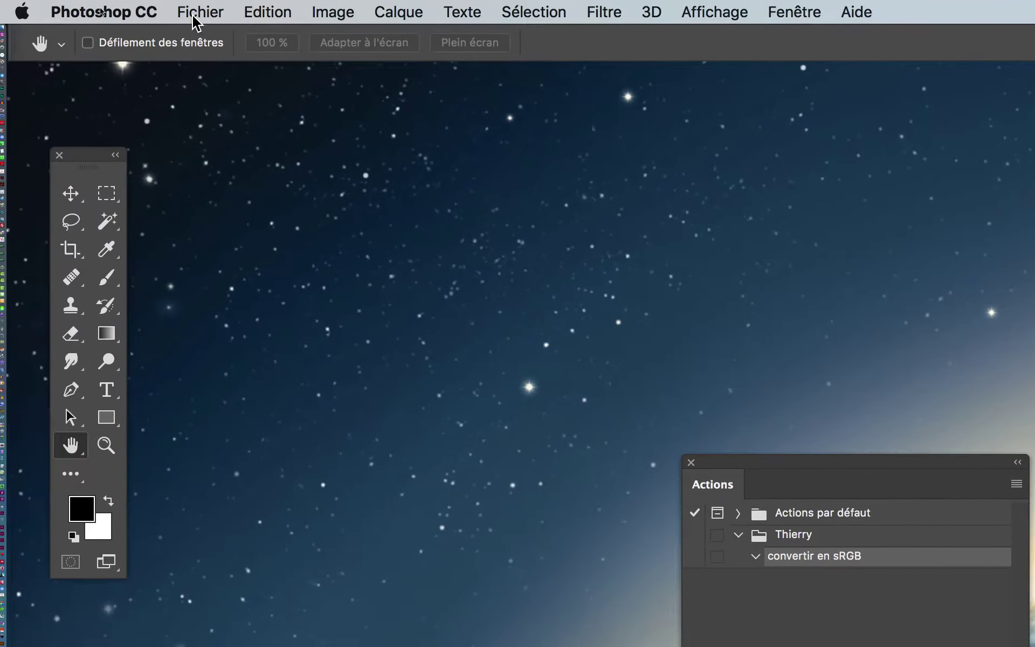
# Step: Open image-PS-AdobeRGB-AVEC-PROFIL.psd from the "conversion automatique à l'ouverture" folder inside images-demo, viewing the files as icons
pyautogui.click(195, 16)
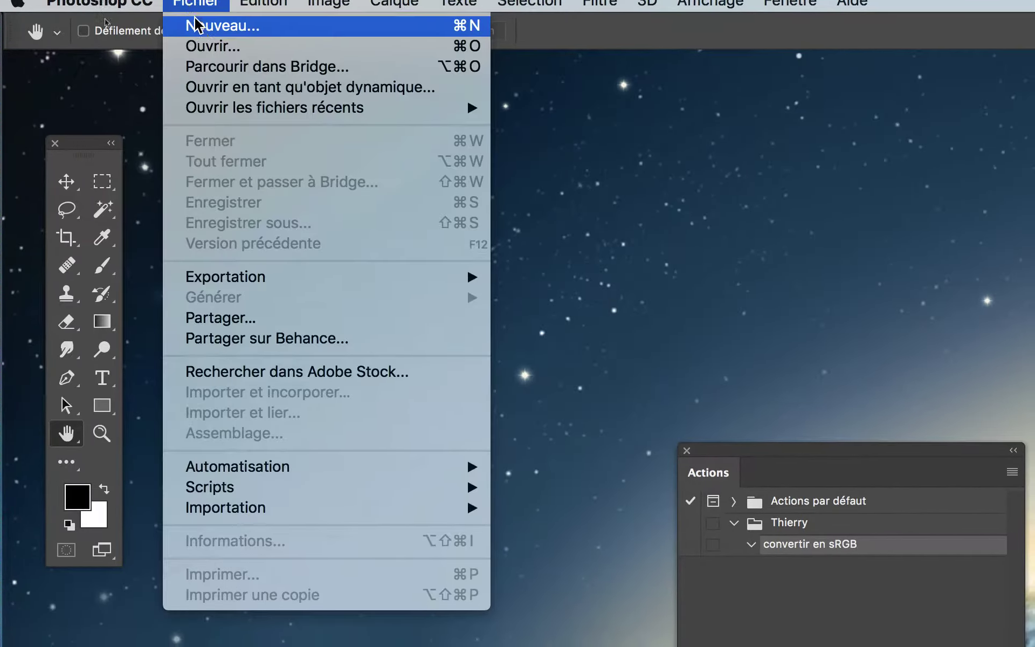
pyautogui.click(200, 31)
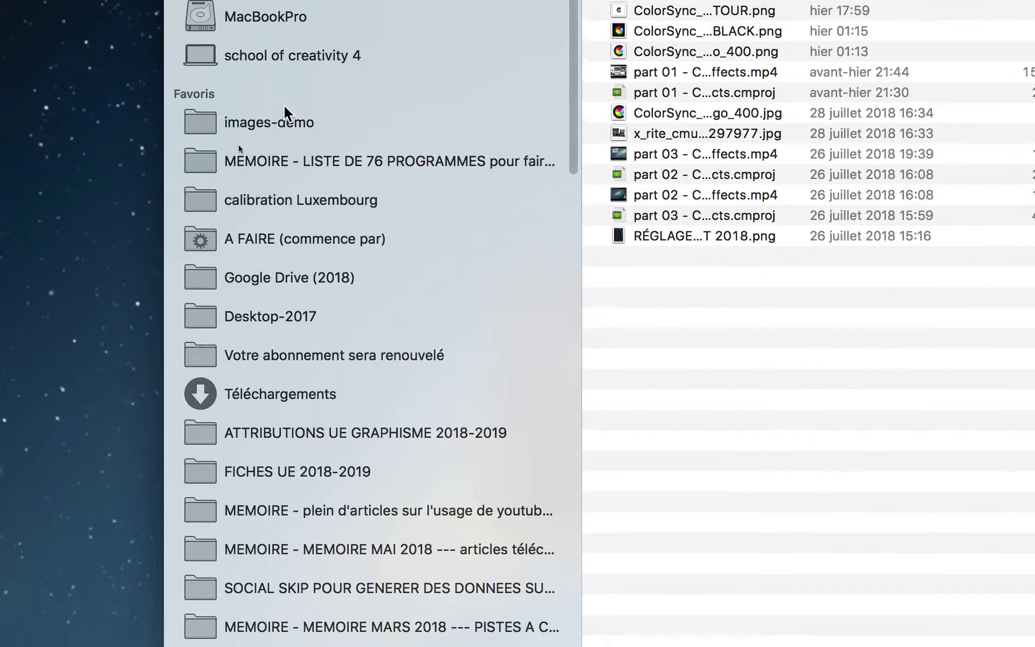
pyautogui.click(271, 165)
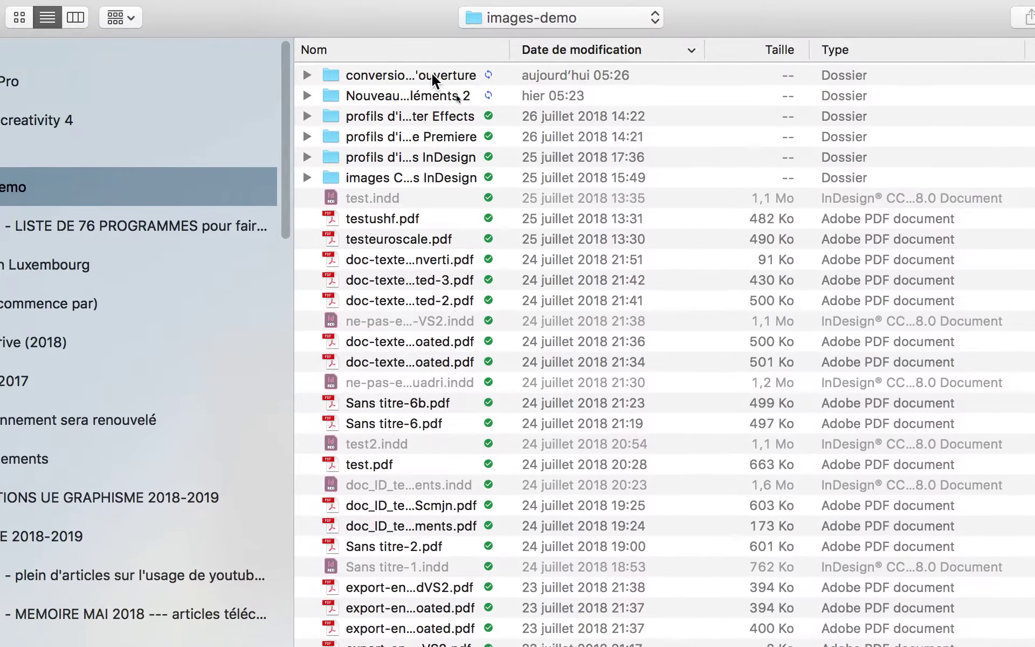
pyautogui.doubleClick(733, 5)
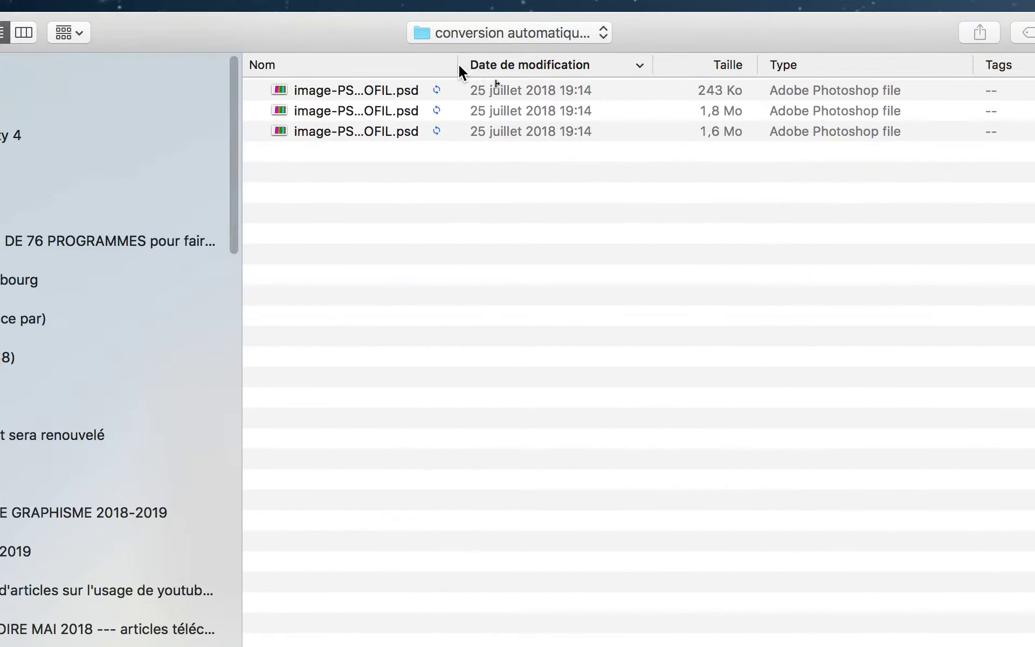
pyautogui.moveTo(509, 49); pyautogui.dragTo(729, 68)
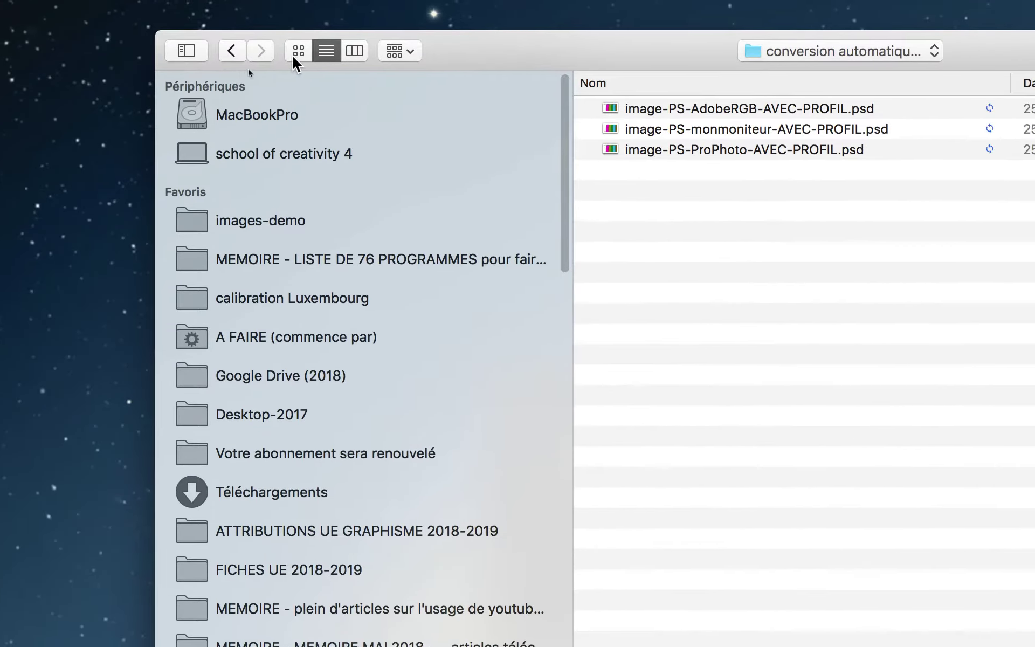
pyautogui.click(296, 49)
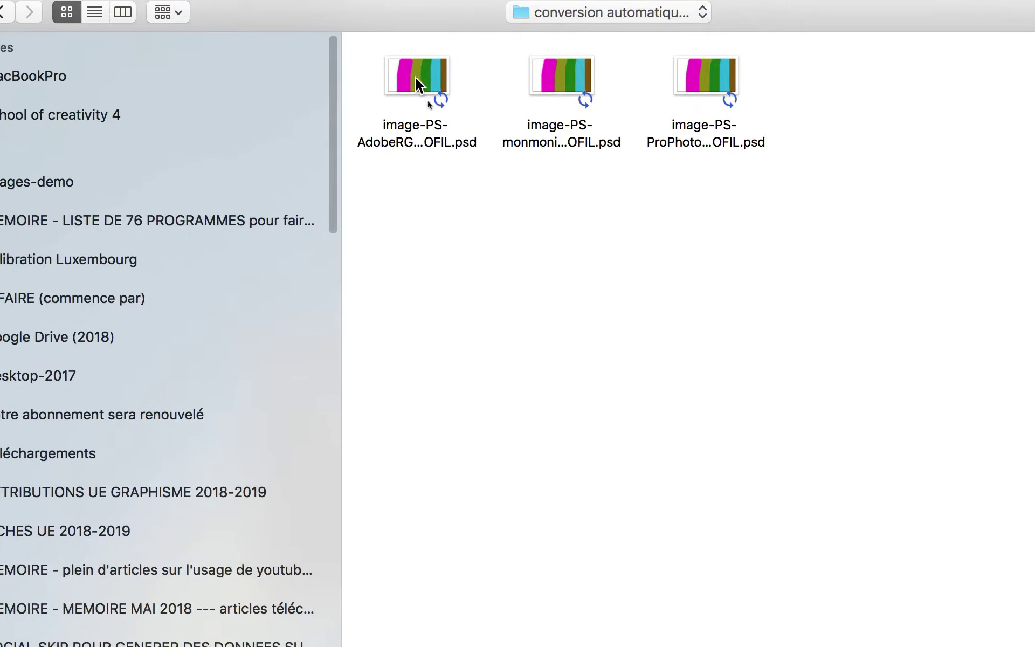
pyautogui.click(425, 83)
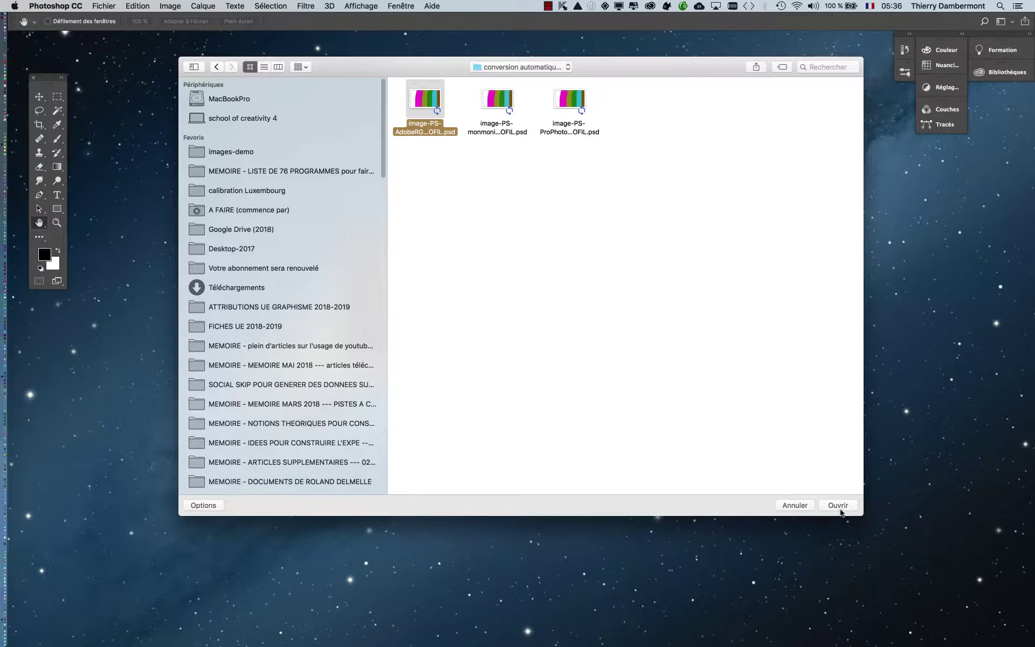
pyautogui.click(839, 506)
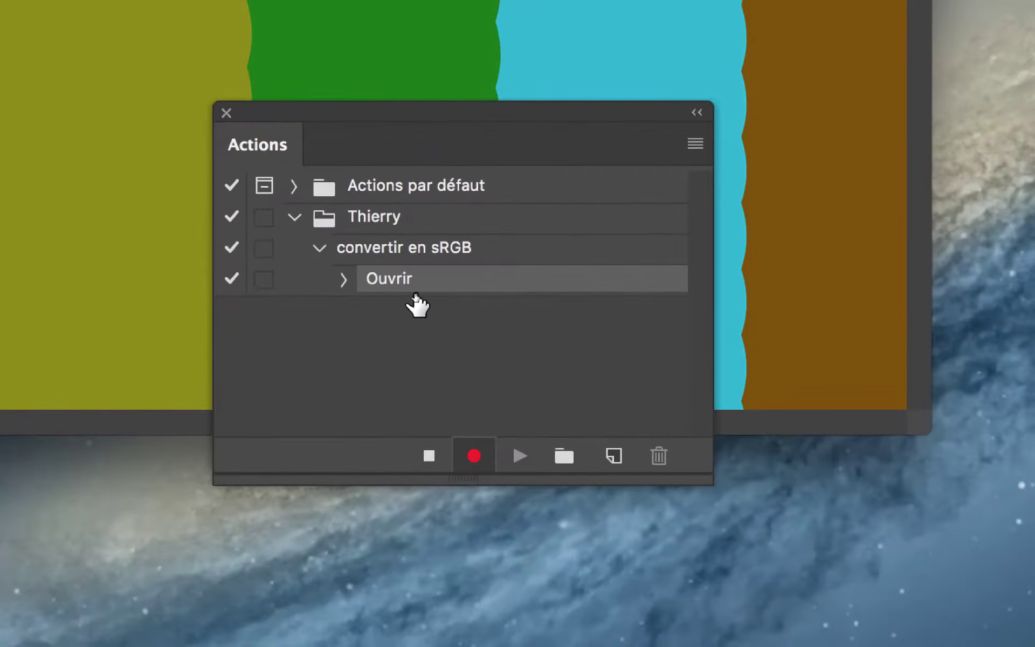
# Step: Expand the recorded Ouvrir step, widen the Actions panel to fit the full file path, and place it below the image
pyautogui.click(393, 291)
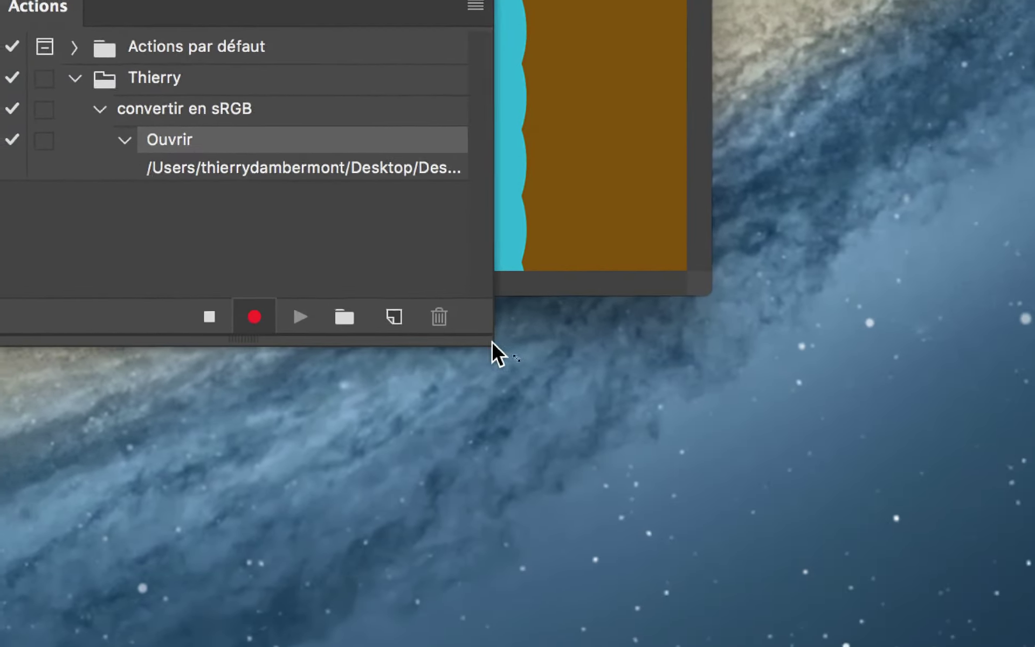
pyautogui.moveTo(490, 341); pyautogui.dragTo(1034, 424)
pyautogui.moveTo(698, 367); pyautogui.dragTo(812, 360)
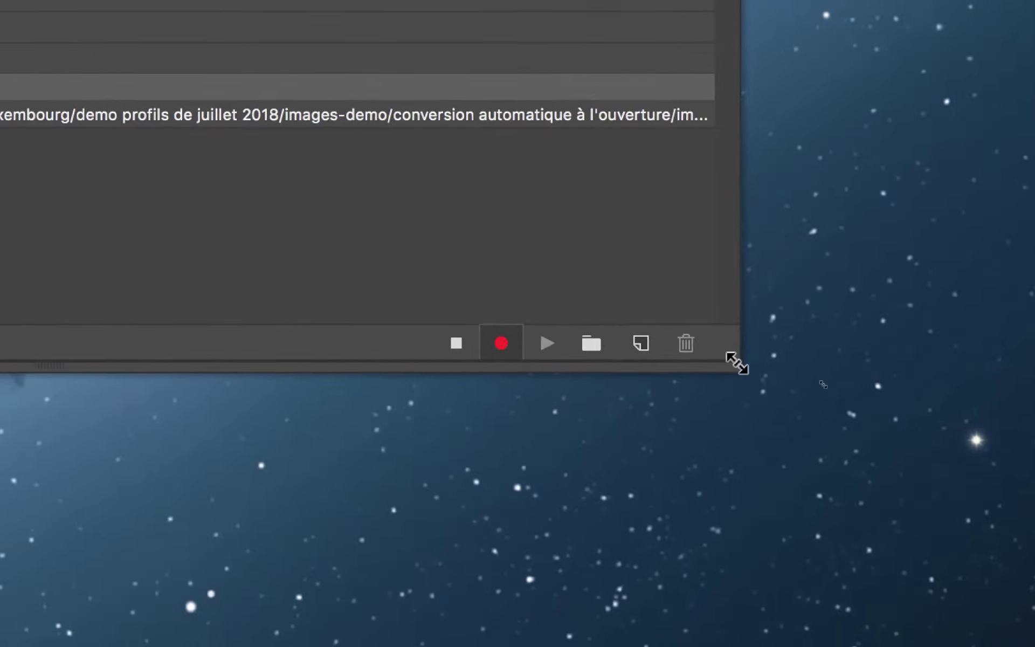
pyautogui.moveTo(841, 527); pyautogui.dragTo(860, 369)
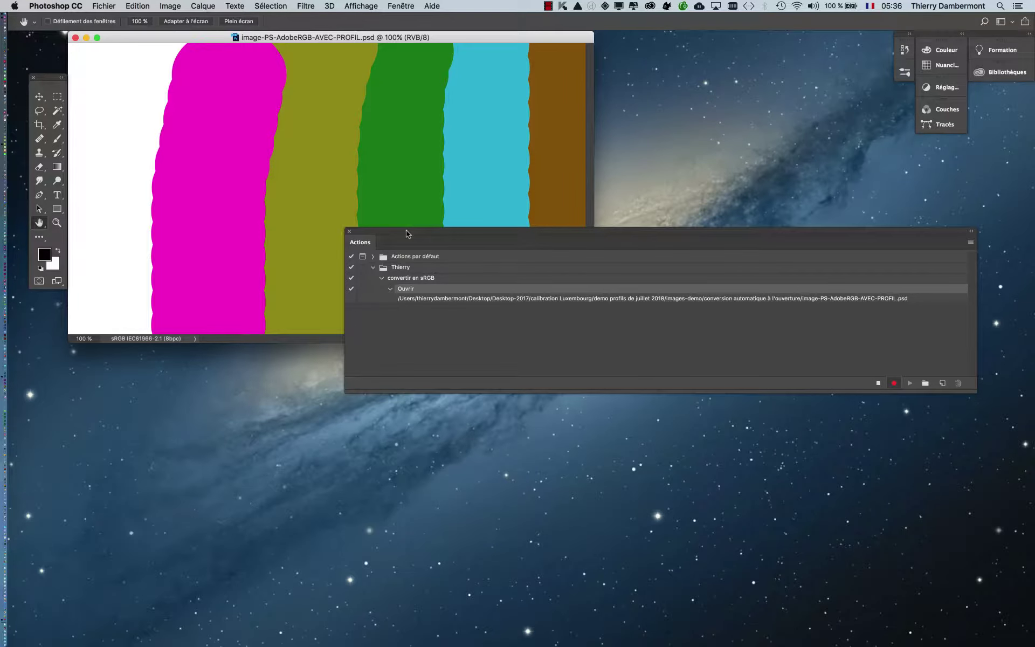
pyautogui.moveTo(487, 112); pyautogui.dragTo(726, 646)
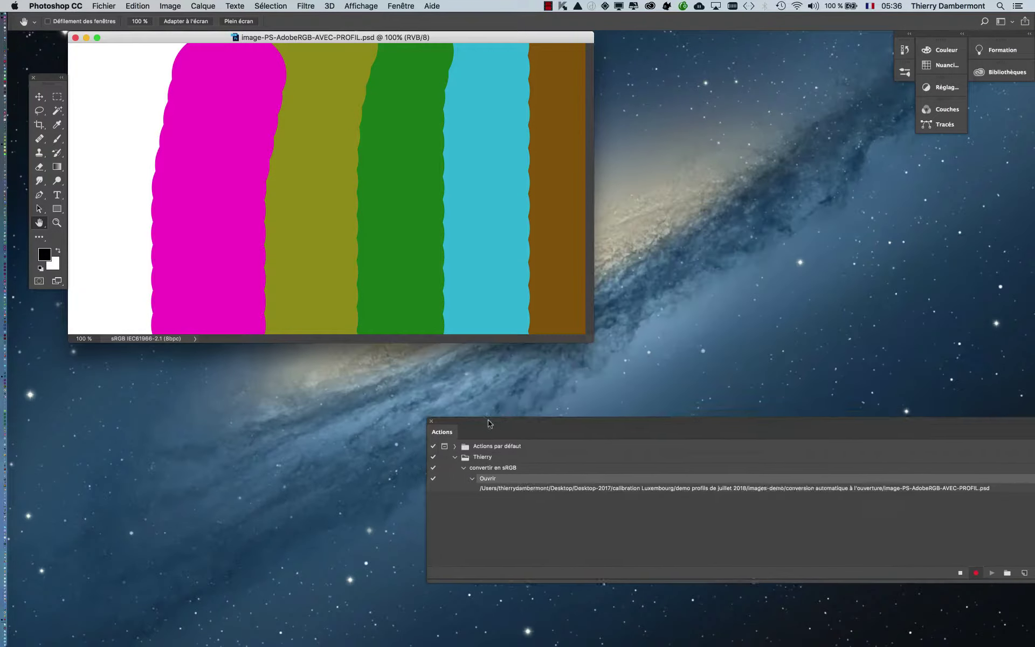
pyautogui.moveTo(488, 423); pyautogui.dragTo(384, 373)
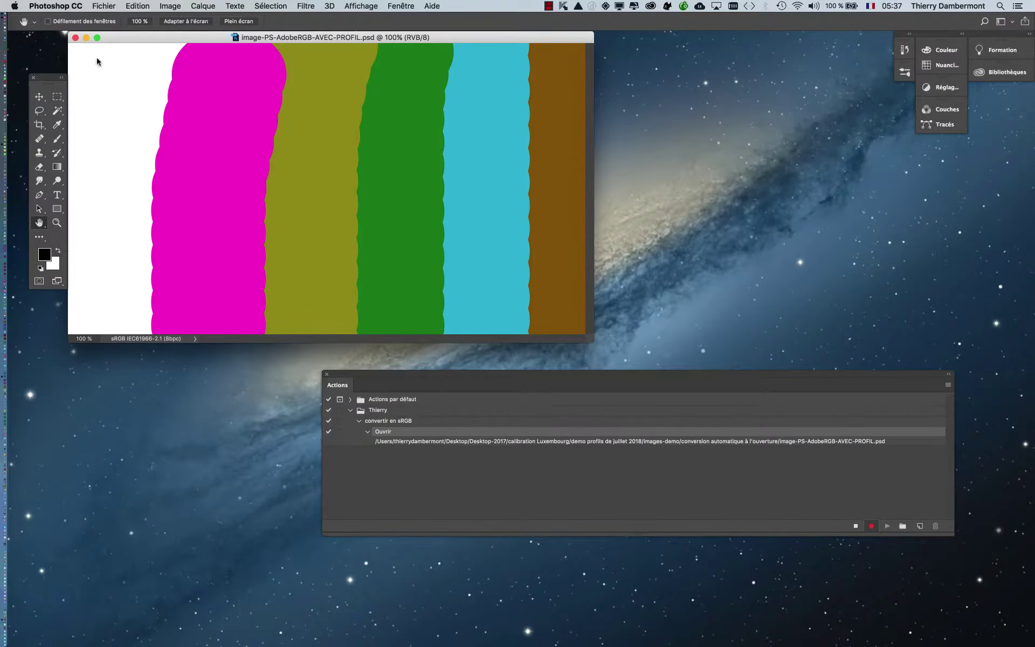
# Step: Examine the working spaces and color management policies in the color settings, cancel the dialog, and shift the image window
pyautogui.click(136, 5)
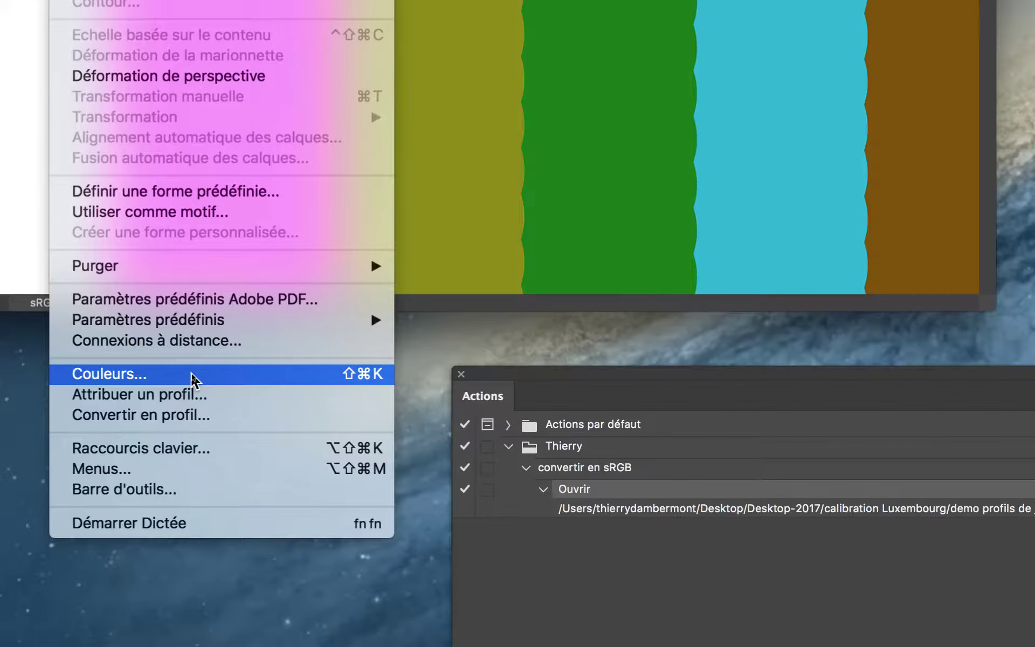
pyautogui.click(192, 373)
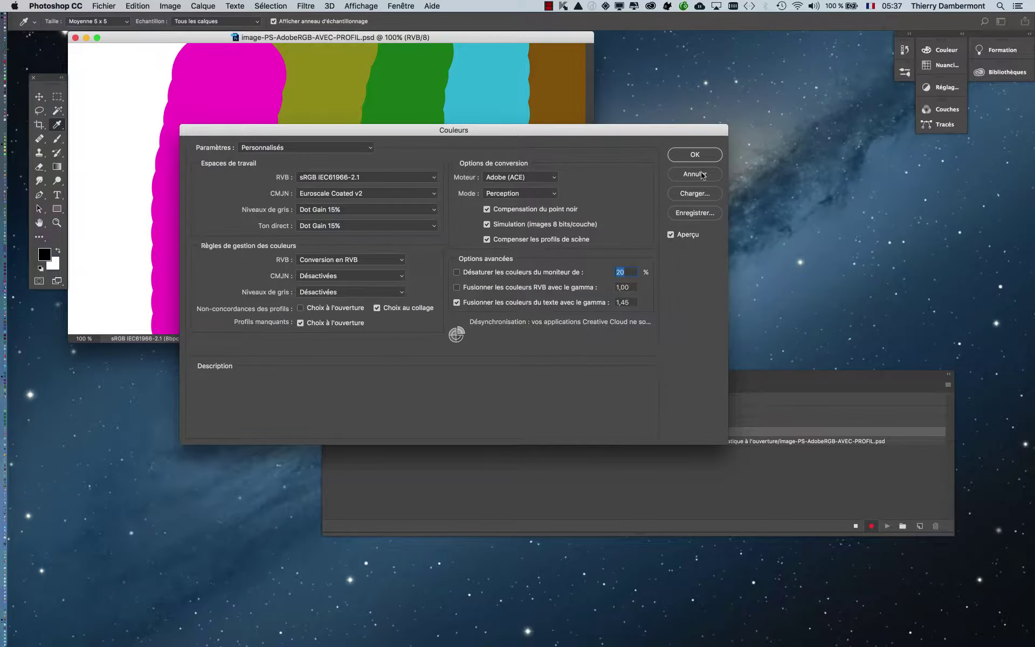
pyautogui.click(898, 103)
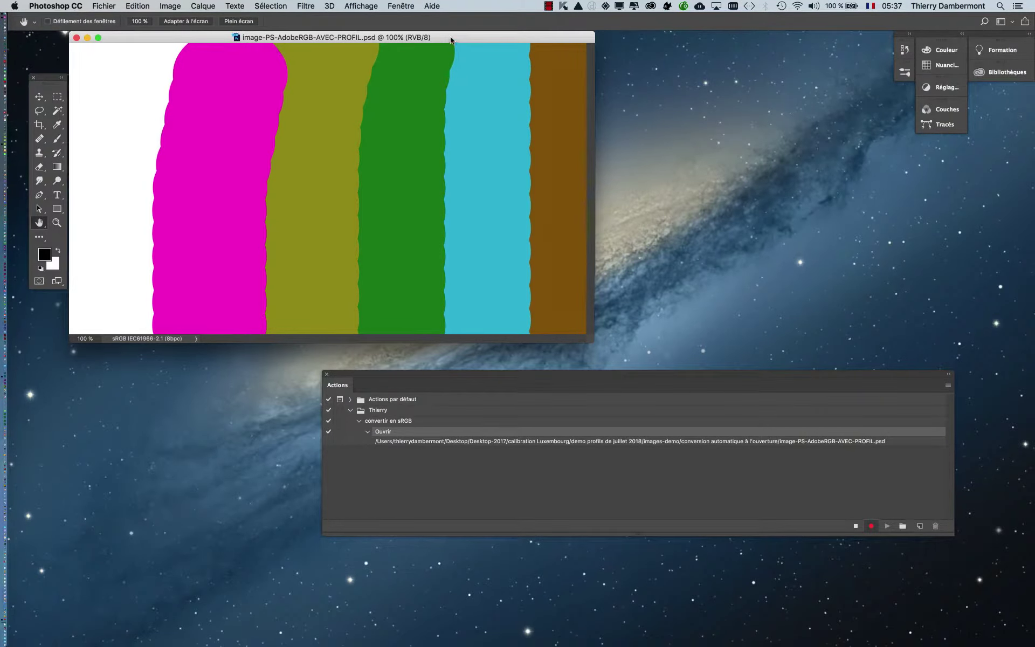
pyautogui.moveTo(453, 40); pyautogui.dragTo(522, 53)
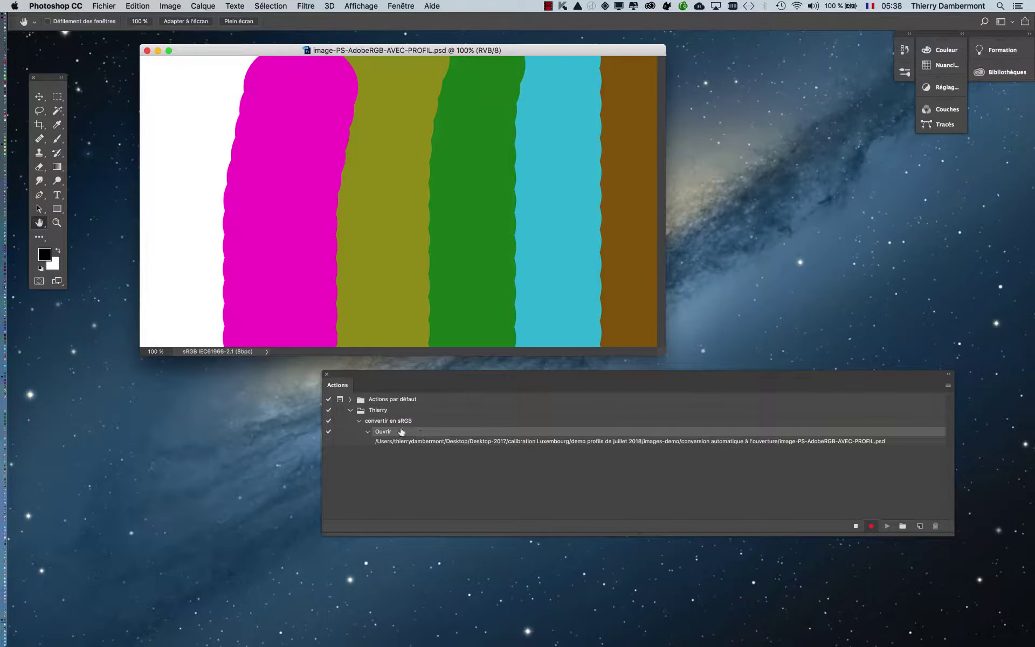
# Step: Examine the file formats and ICC profile option offered for saving the image under another name, and cancel the save
pyautogui.click(110, 3)
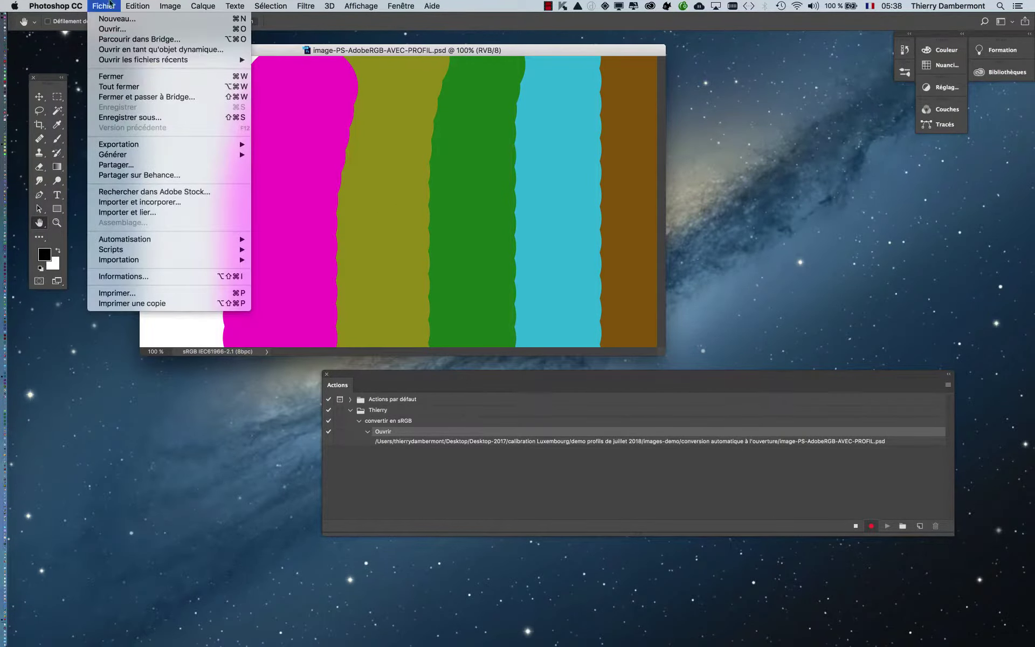
pyautogui.click(138, 117)
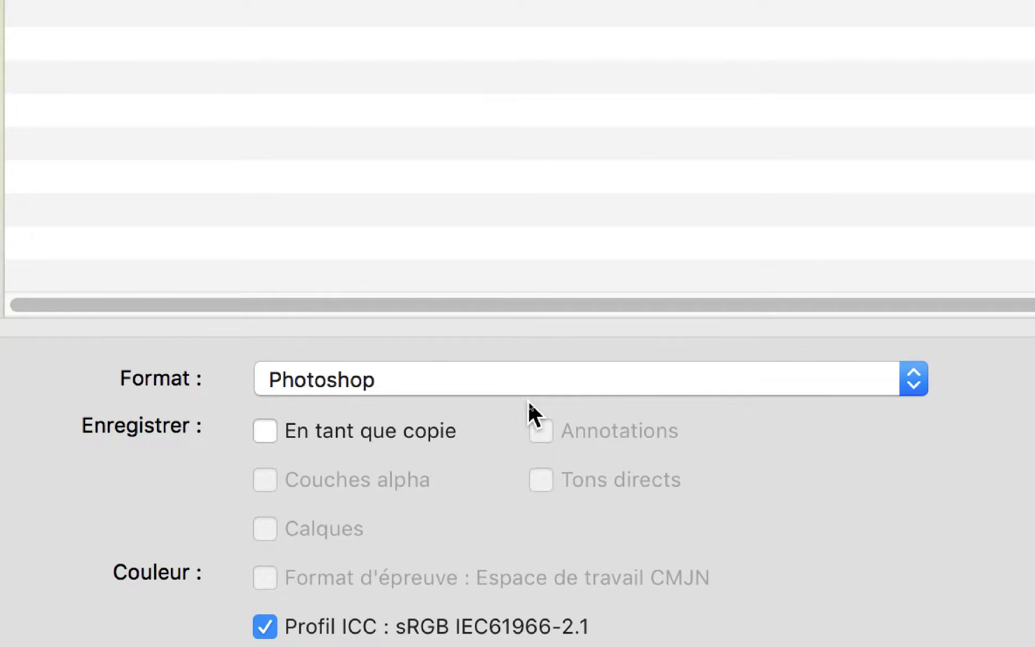
pyautogui.click(533, 383)
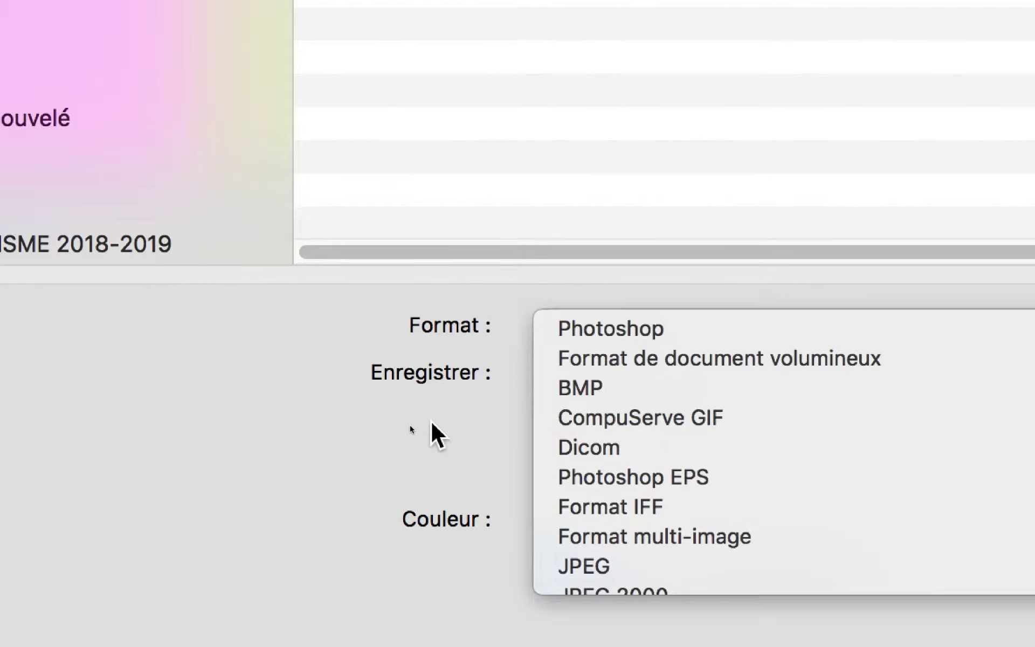
pyautogui.click(432, 423)
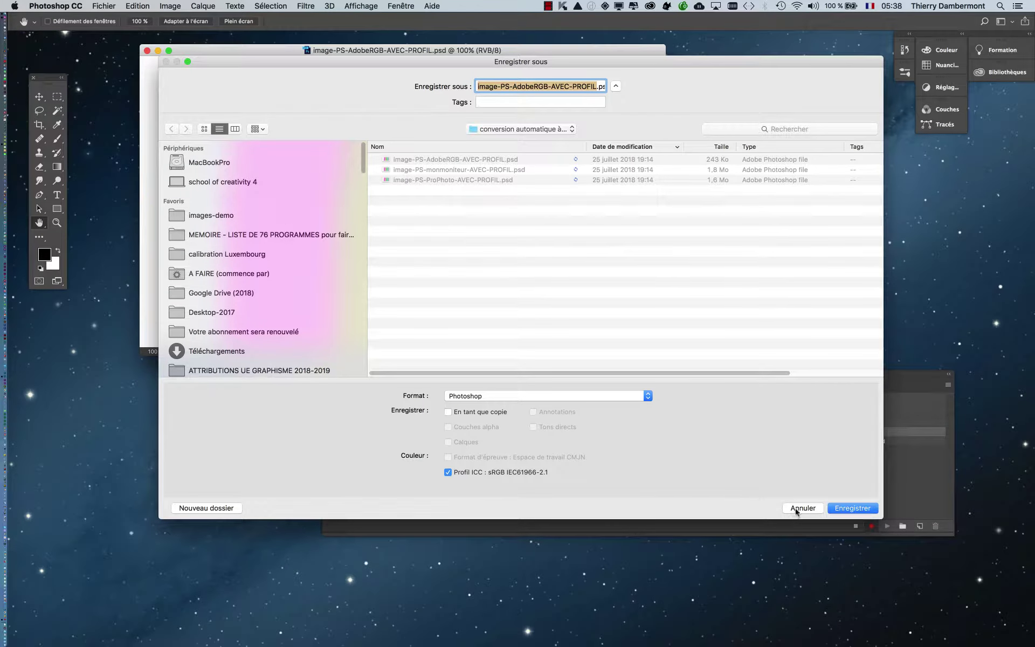
pyautogui.click(802, 507)
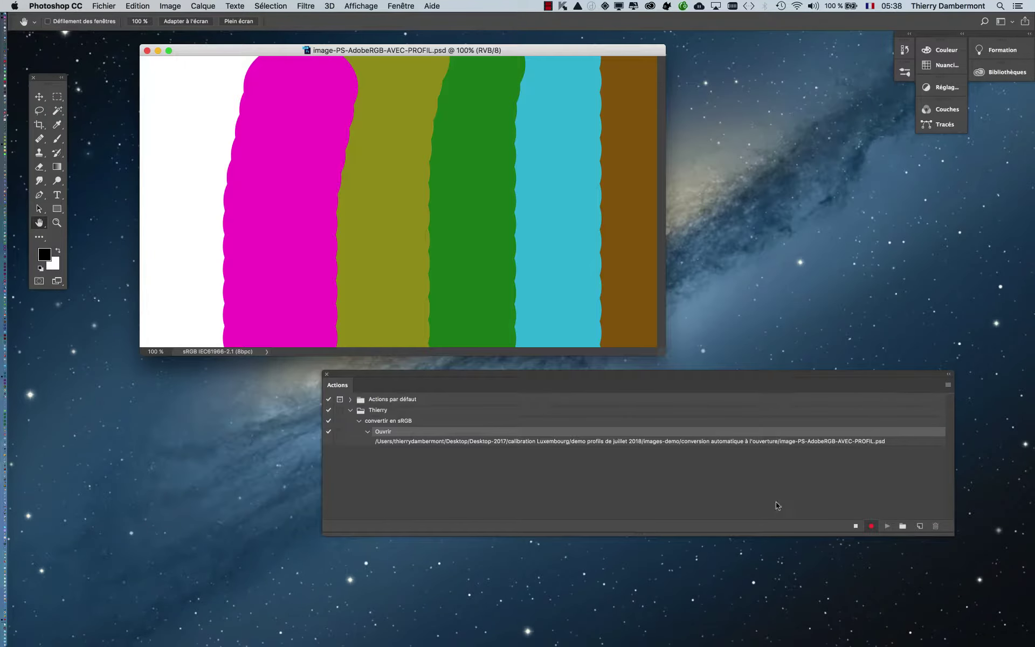
# Step: Shift the image window aside, show the Calques panel, shrink it, and place it between the image and the docked panels
pyautogui.moveTo(416, 55); pyautogui.dragTo(378, 59)
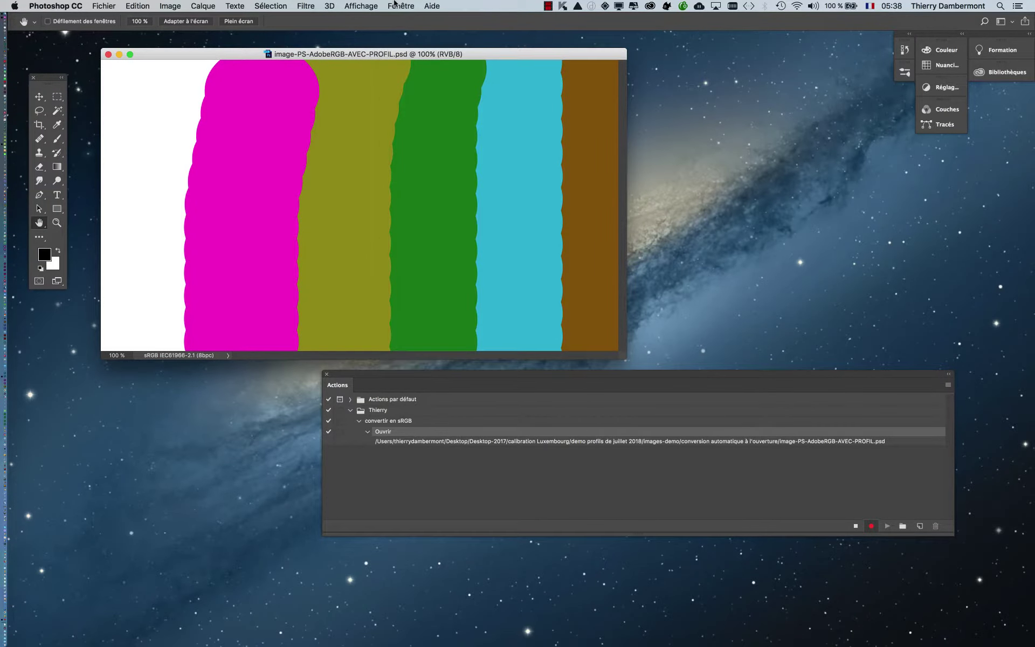
pyautogui.click(396, 5)
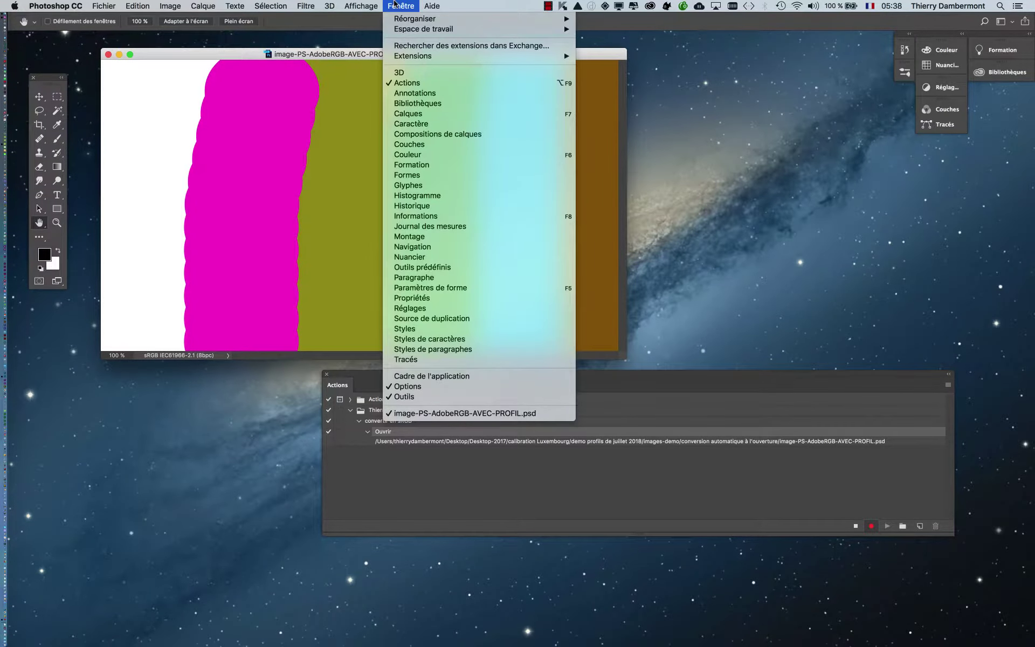
pyautogui.click(414, 115)
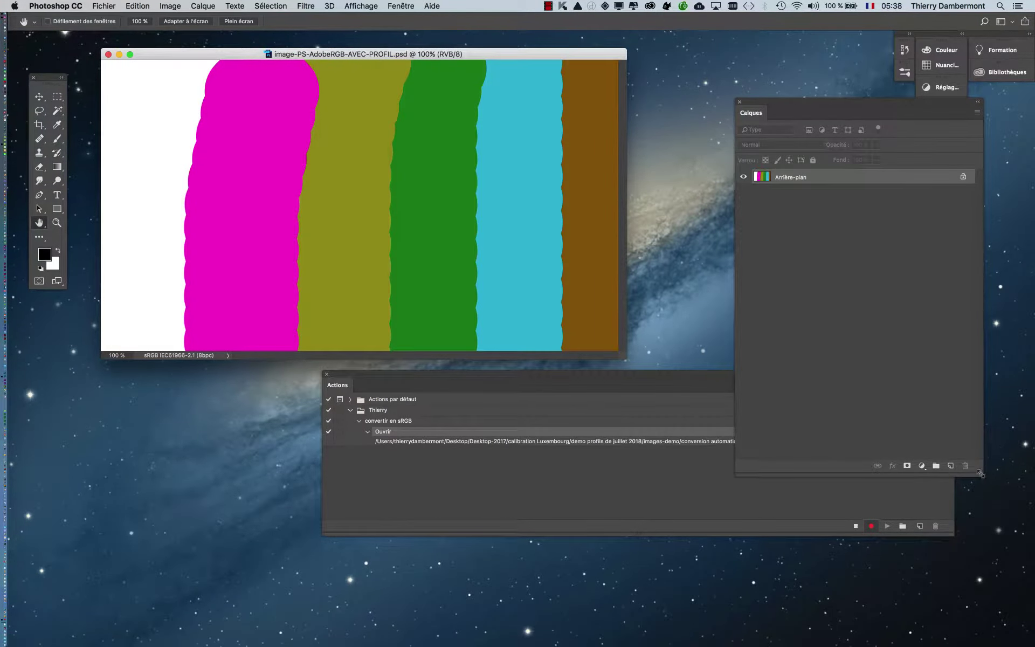
pyautogui.moveTo(980, 470); pyautogui.dragTo(925, 254)
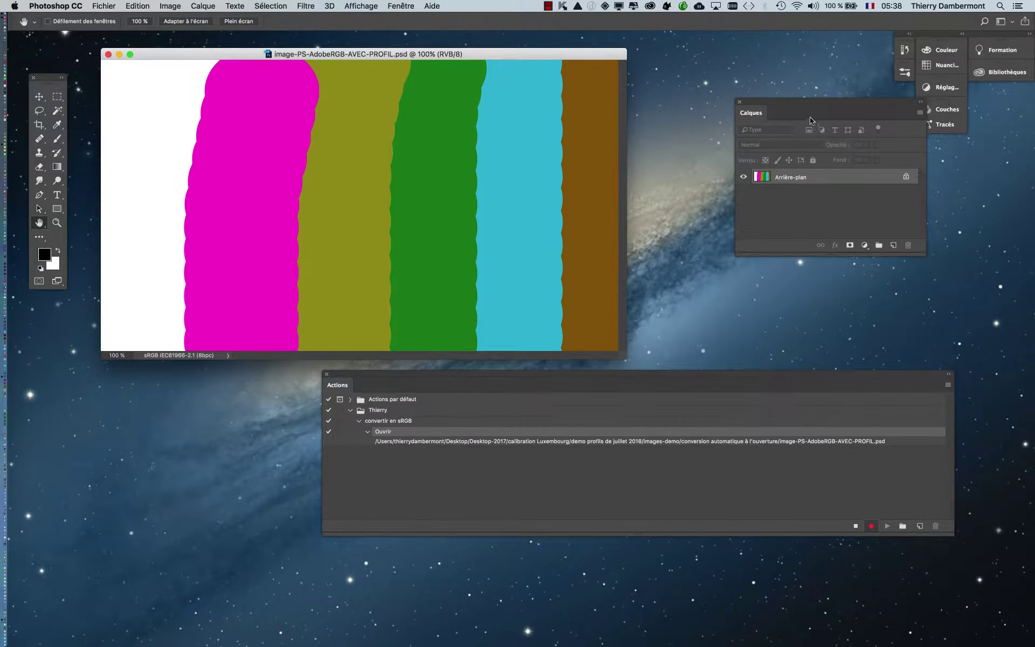
pyautogui.moveTo(785, 111); pyautogui.dragTo(731, 155)
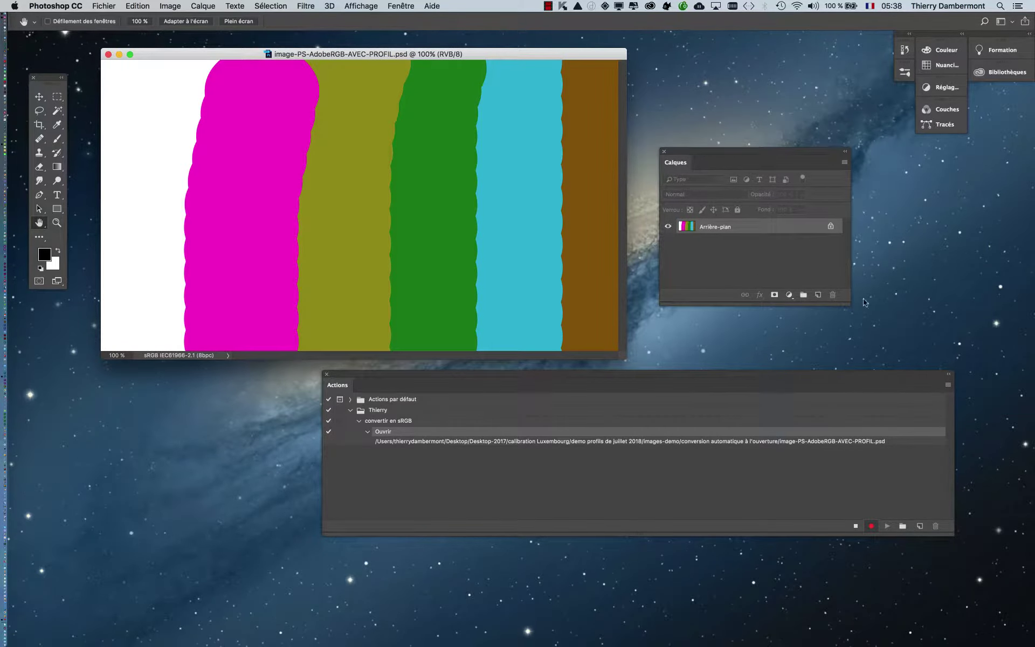
pyautogui.moveTo(849, 306); pyautogui.dragTo(859, 311)
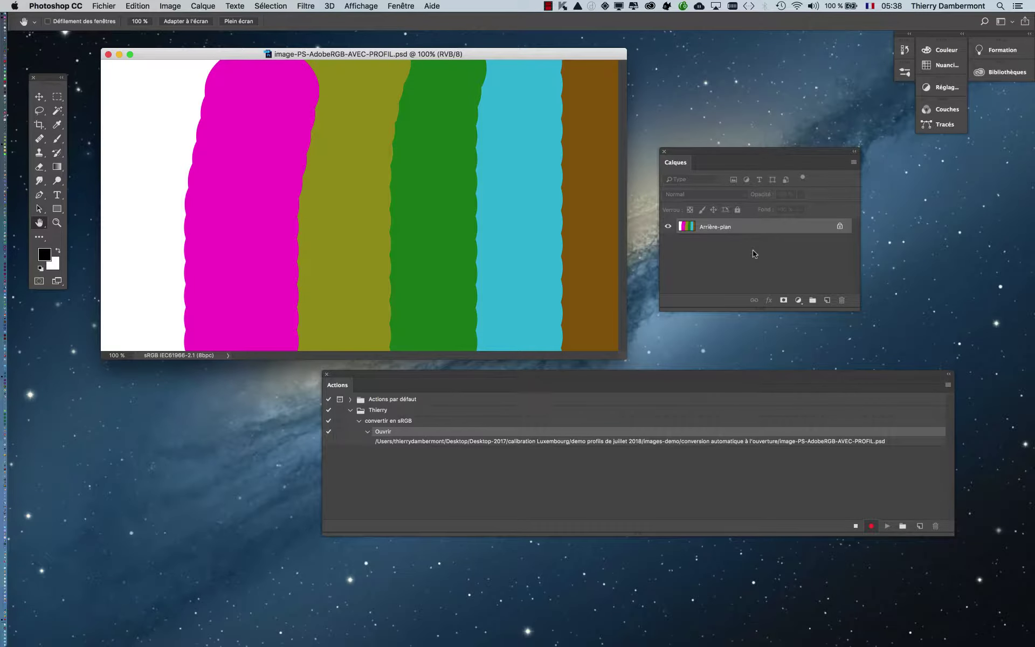
# Step: Record adding a new empty layer above Arrière-plan and flattening the image in the convertir en sRGB action
pyautogui.click(196, 5)
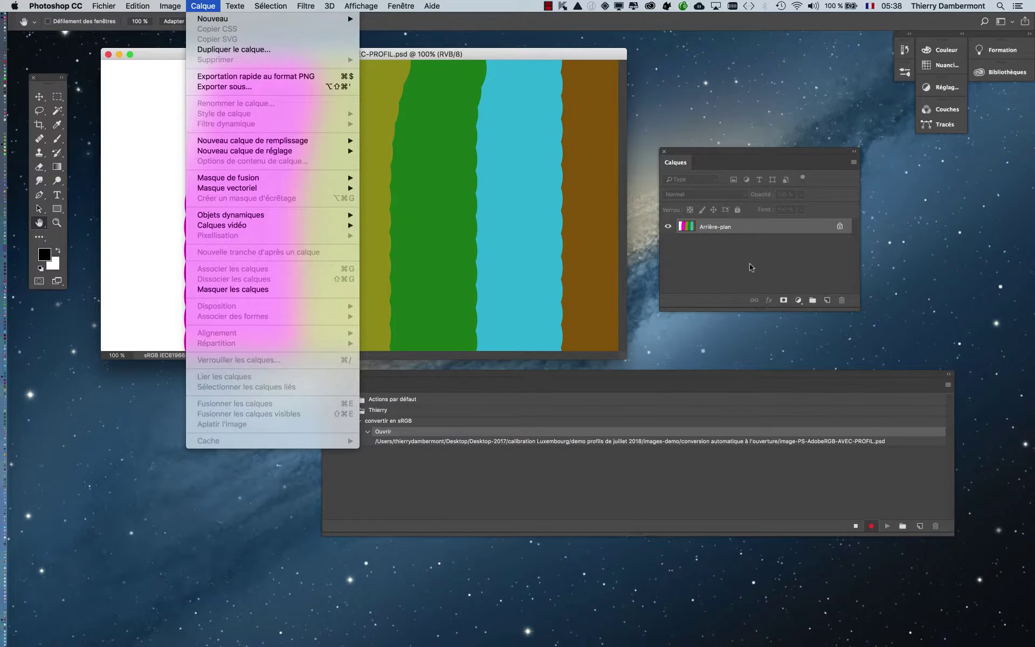
pyautogui.click(750, 264)
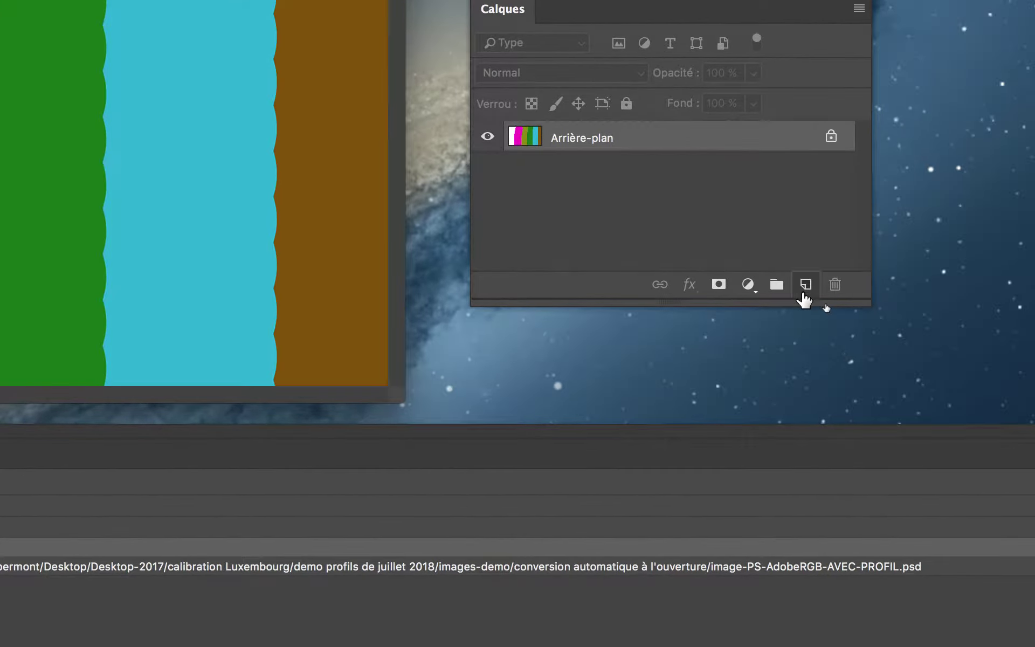
pyautogui.click(804, 294)
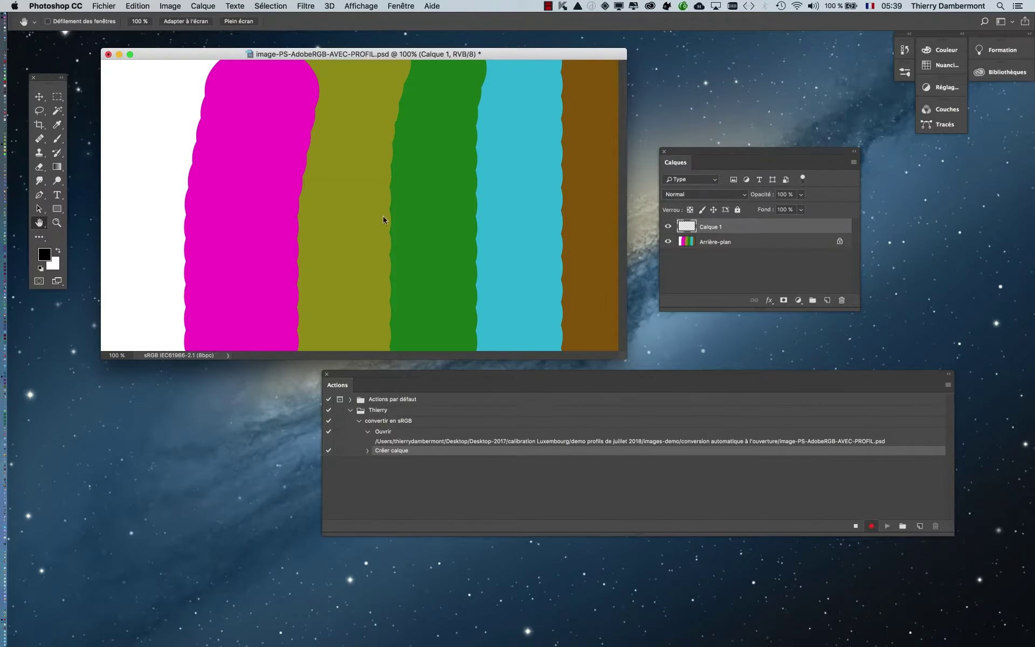
pyautogui.click(203, 6)
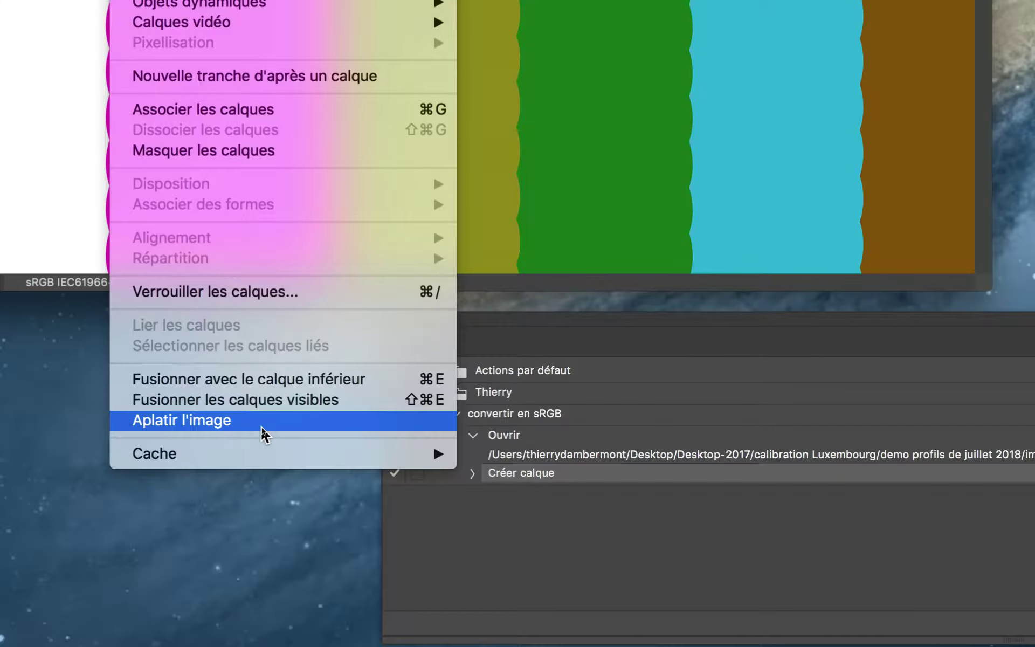
pyautogui.click(262, 429)
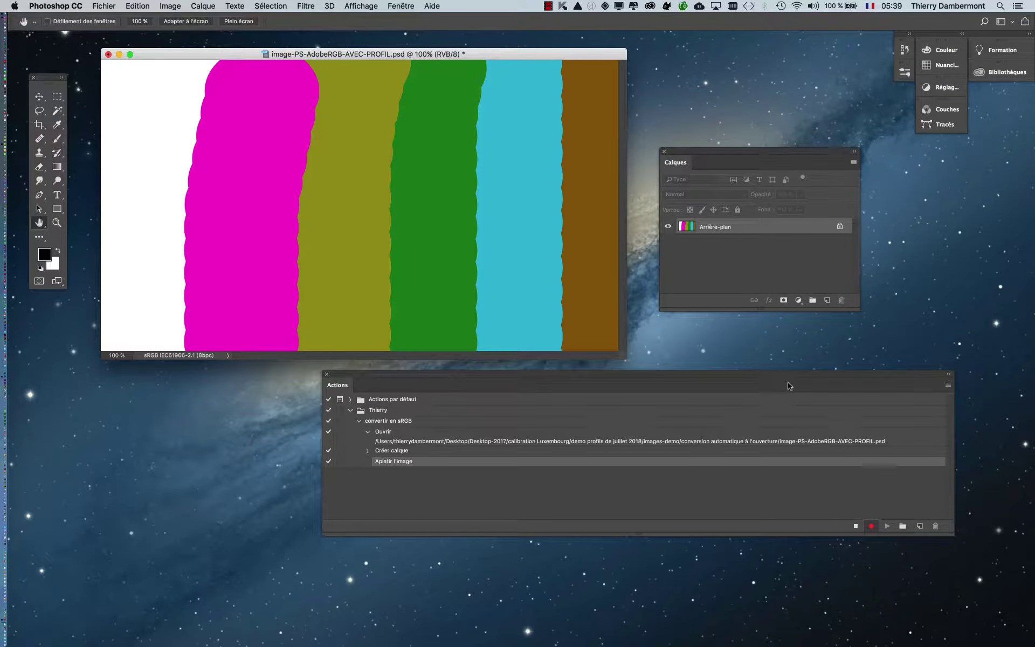
# Step: Shift the Actions panel slightly and check the details of the recorded Créer calque step, then collapse it again
pyautogui.moveTo(781, 373); pyautogui.dragTo(750, 380)
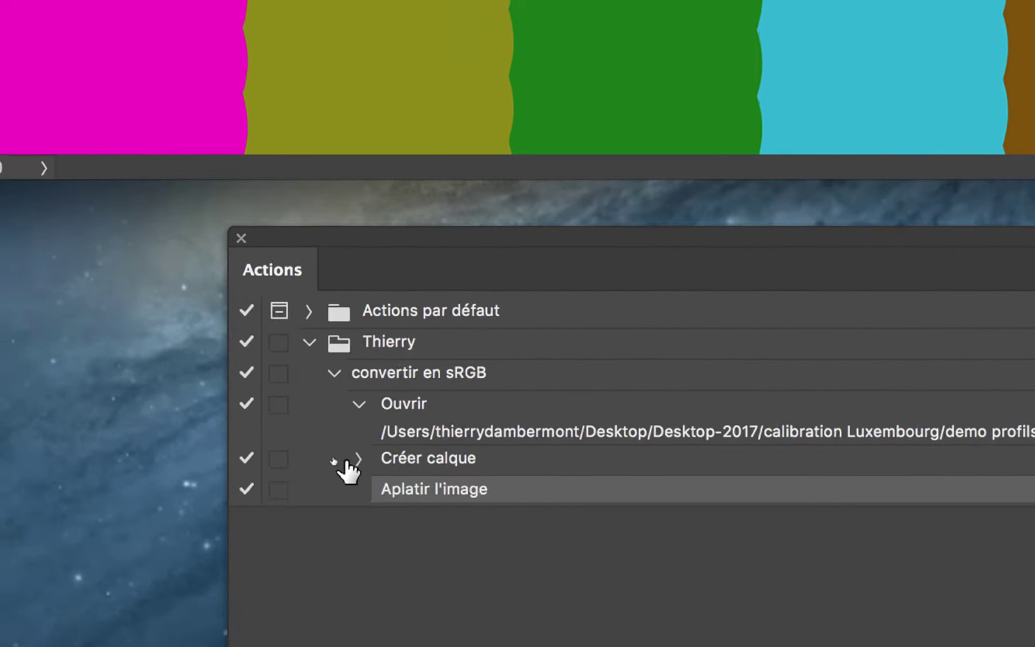
pyautogui.click(358, 459)
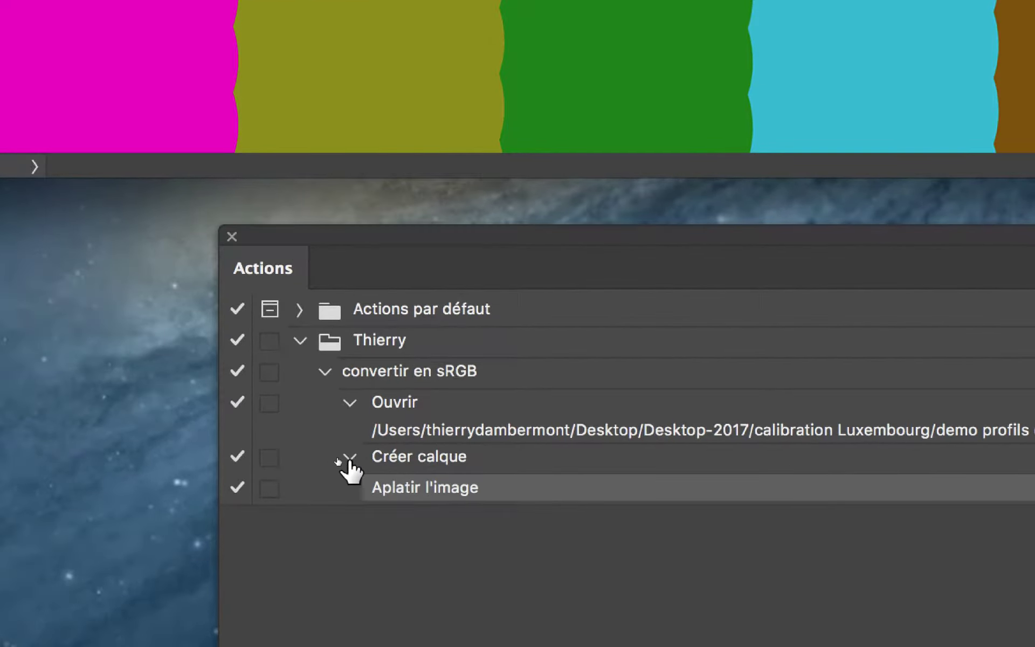
pyautogui.click(350, 458)
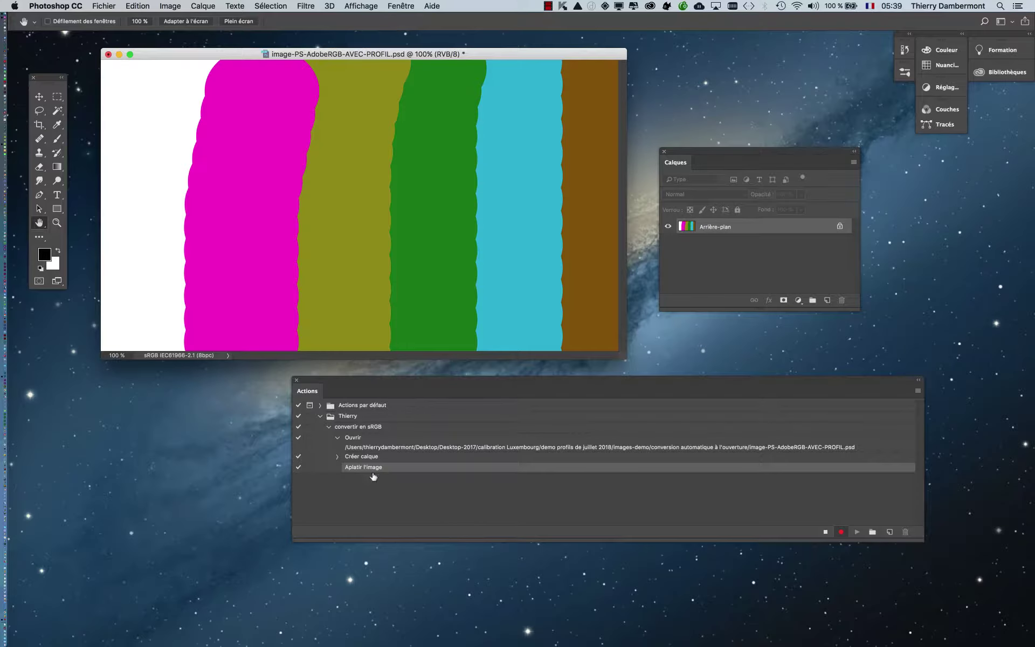
# Step: Start saving the image under another name and choose JPEG as the format
pyautogui.click(101, 5)
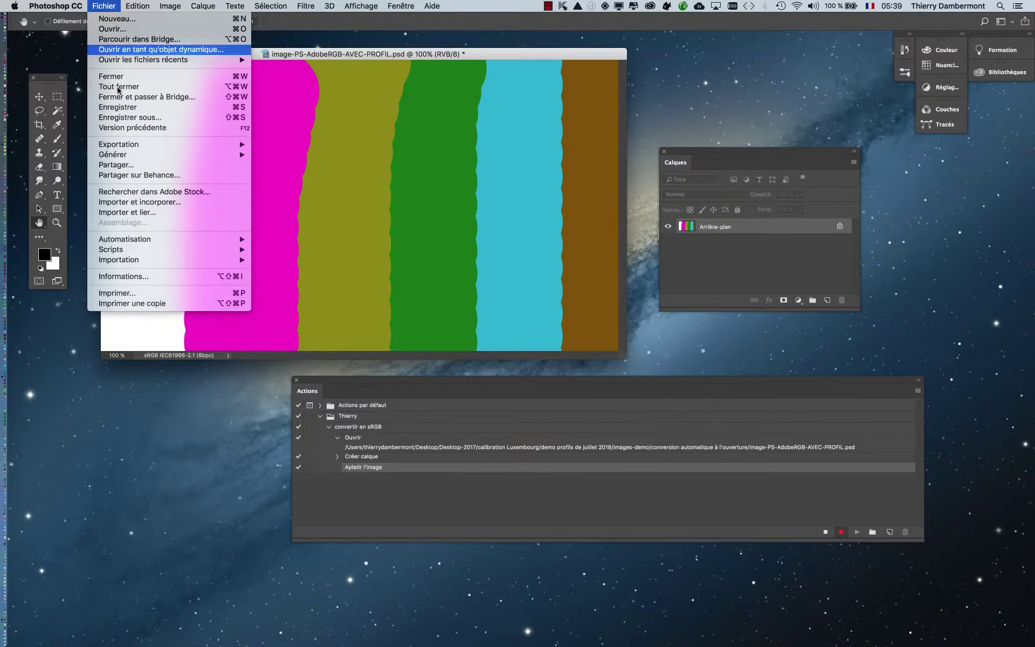
pyautogui.click(134, 117)
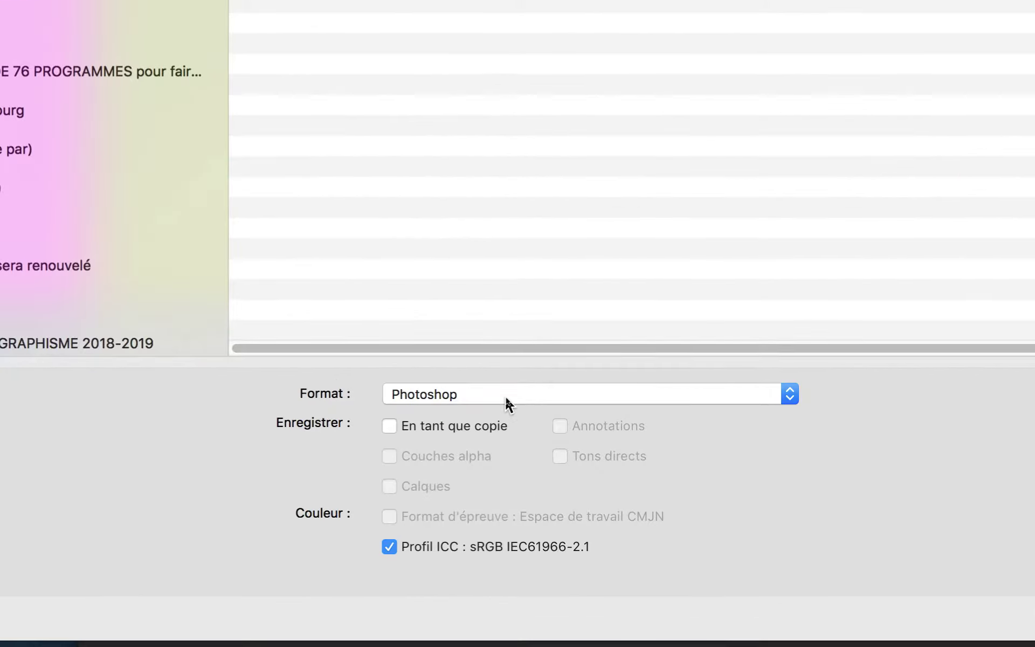
pyautogui.click(506, 399)
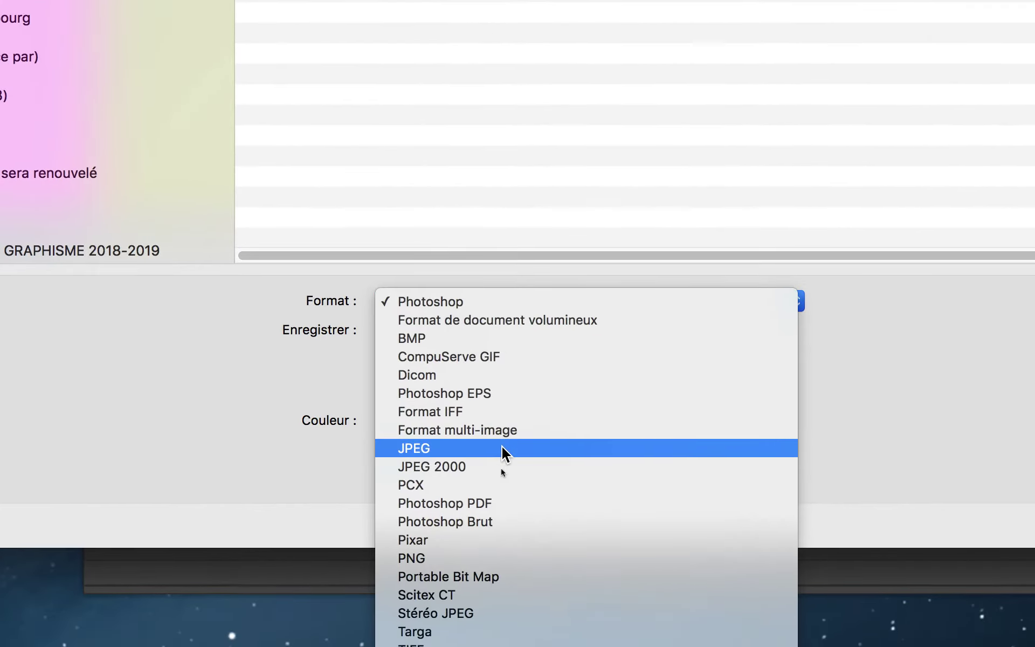
pyautogui.click(499, 540)
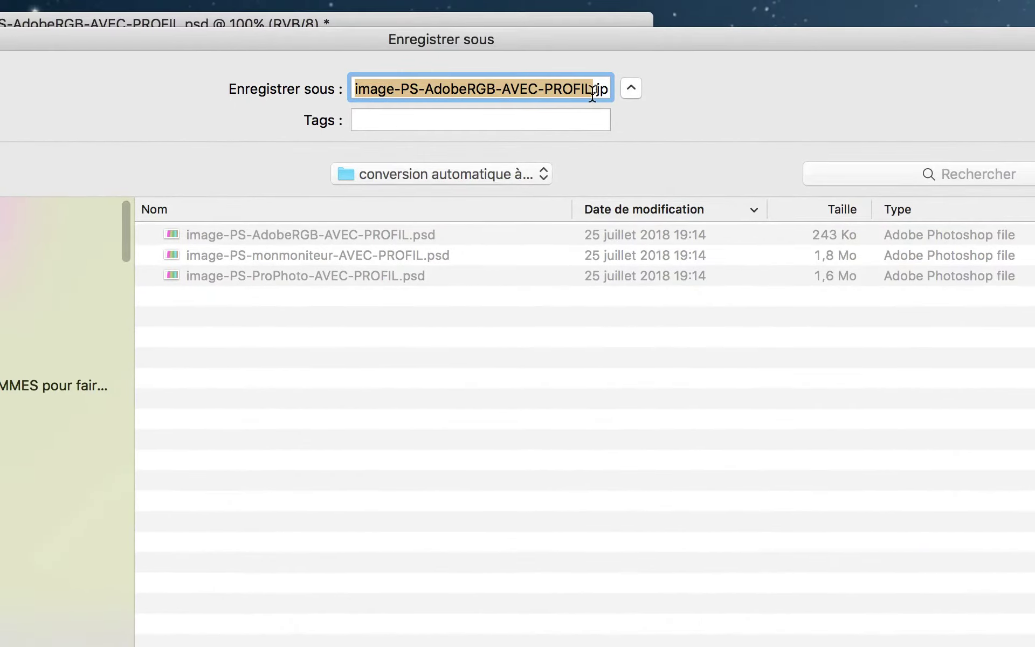
# Step: Examine the .jpg extension in the proposed file name, and shrink and reposition the save dialog
pyautogui.click(597, 87)
pyautogui.press('Right')
pyautogui.press('Right')
pyautogui.press('Right')
pyautogui.press('Right')
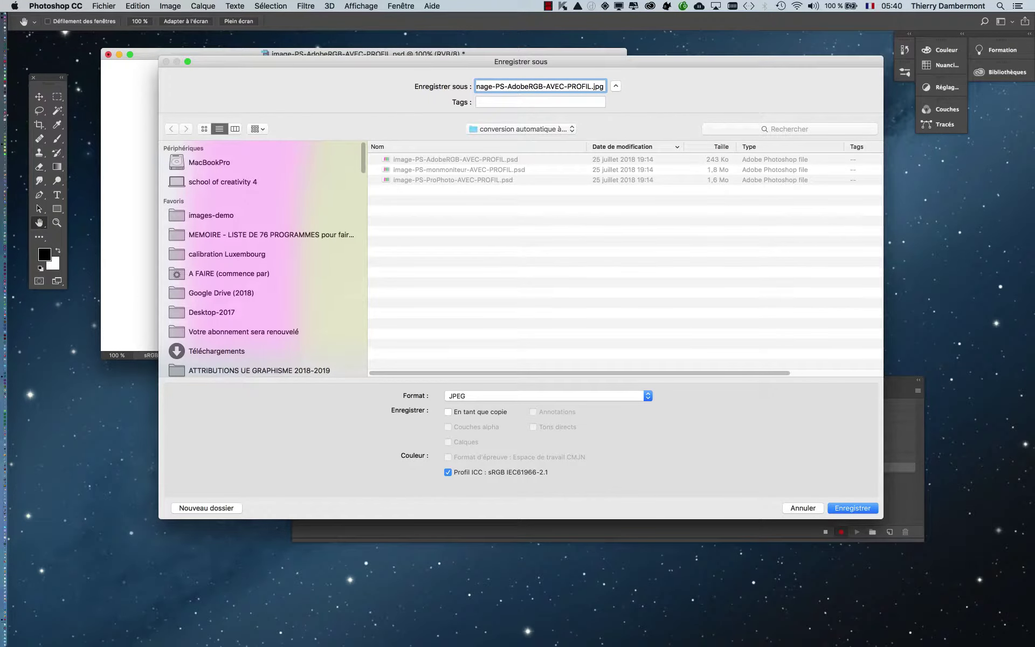
pyautogui.moveTo(884, 518); pyautogui.dragTo(718, 438)
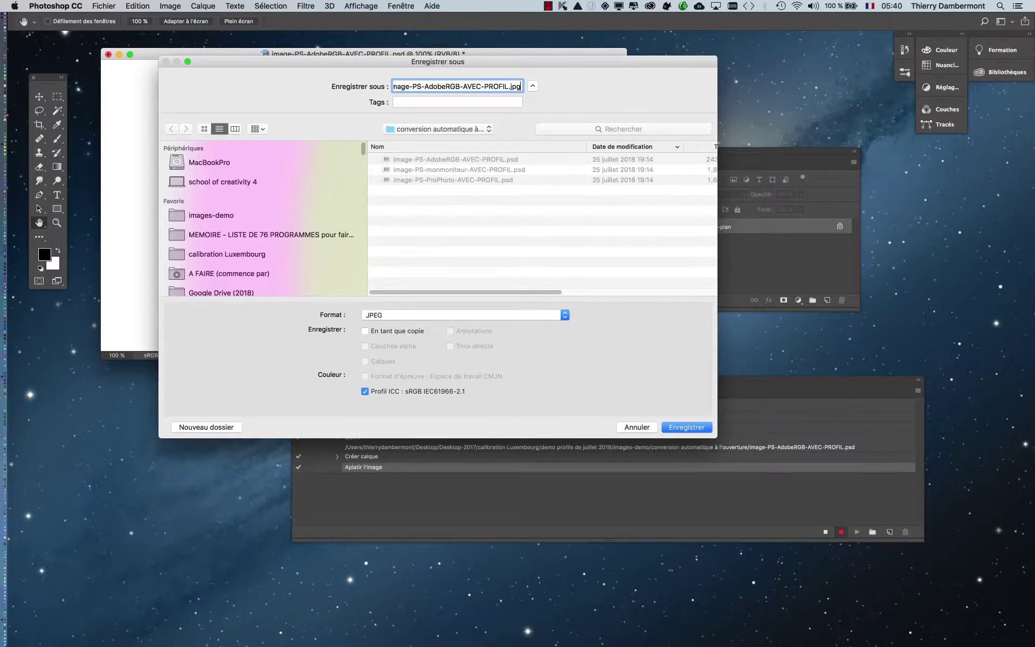
pyautogui.moveTo(438, 62); pyautogui.dragTo(467, 108)
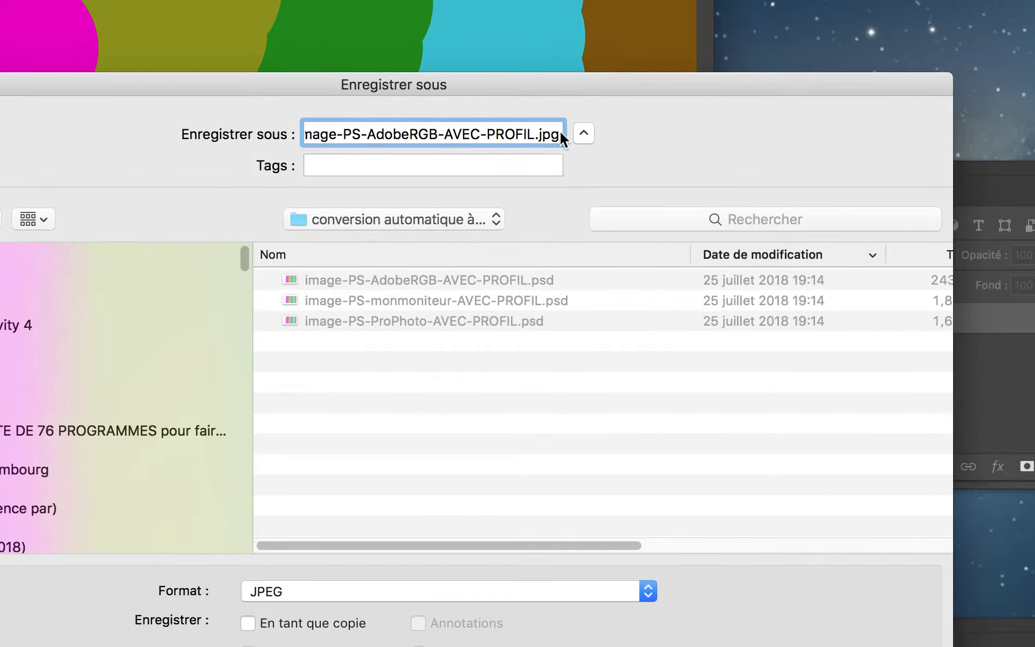
pyautogui.doubleClick(558, 133)
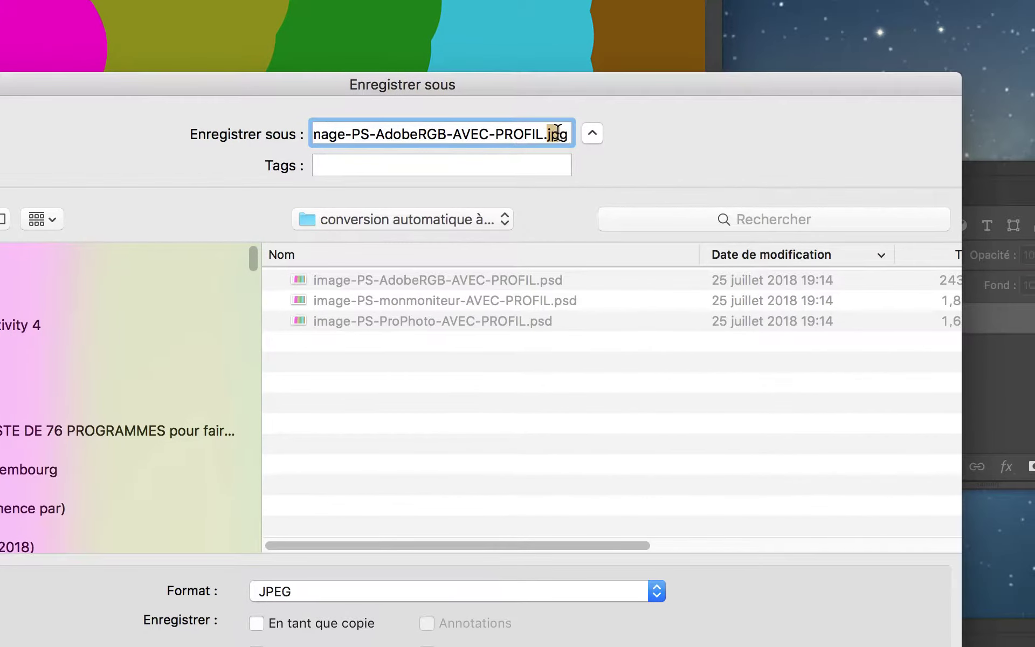
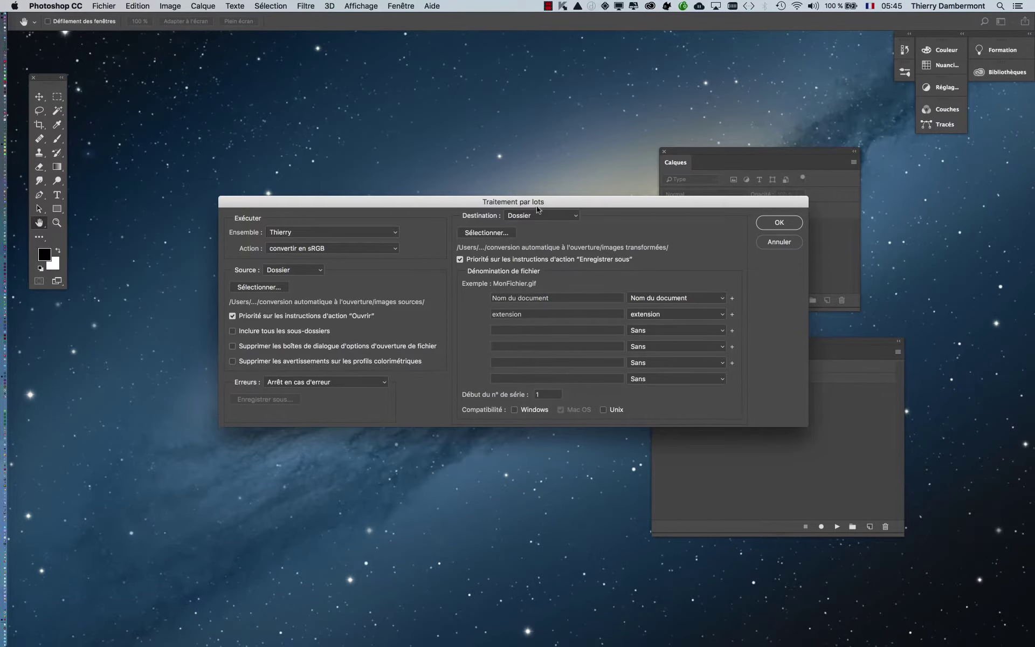
# Step: Set batch errors to be logged to Sans titre.txt in the "conversion automatique à l'ouverture" folder inside images-demo
pyautogui.moveTo(535, 207); pyautogui.dragTo(453, 108)
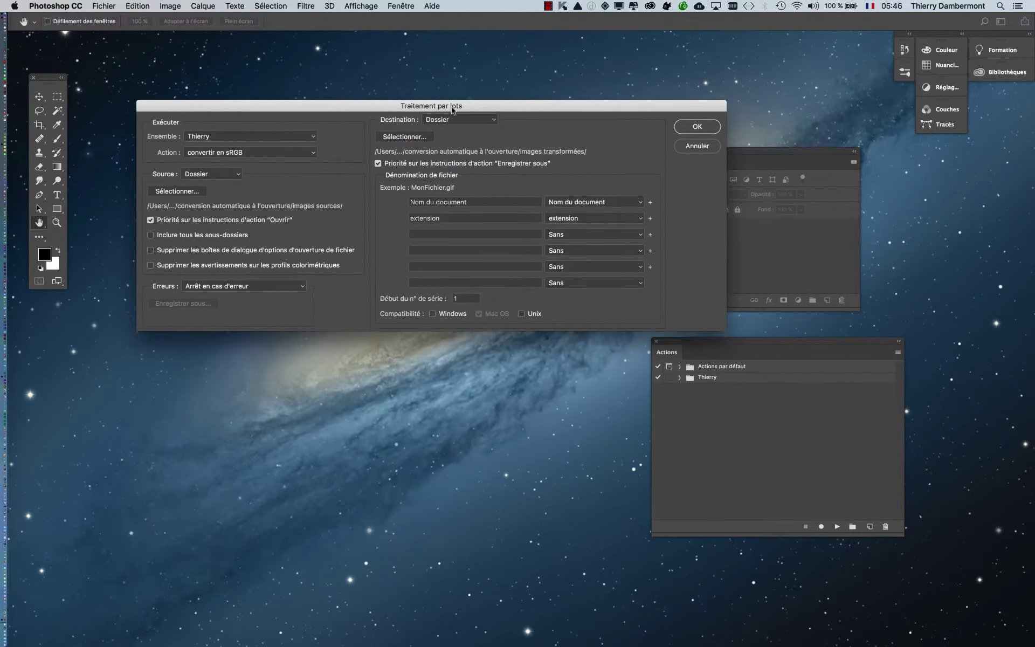
pyautogui.press('alt')
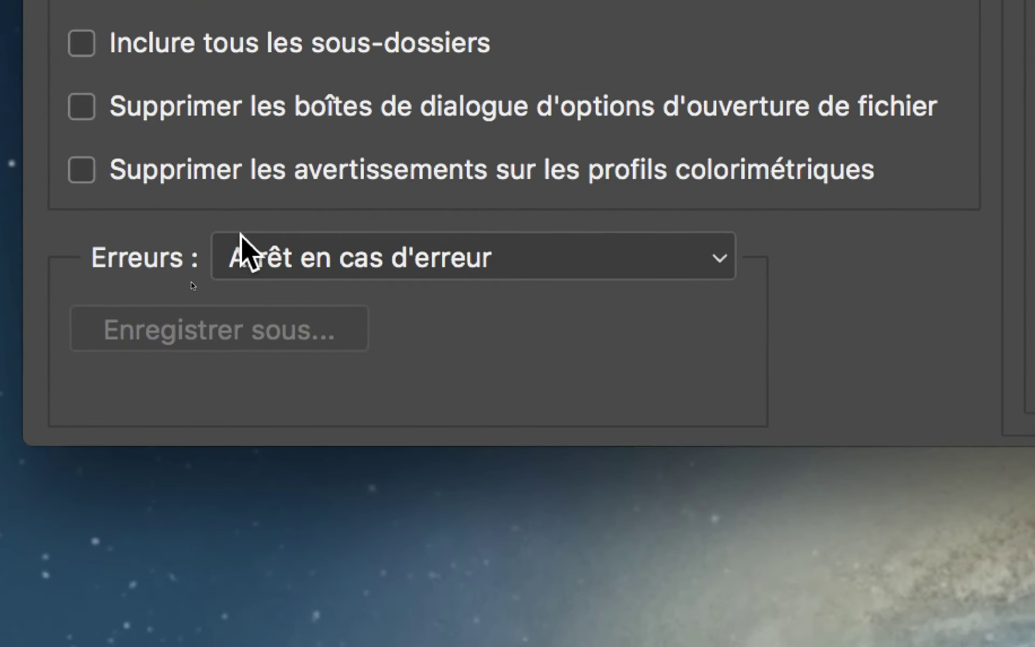
pyautogui.click(318, 296)
pyautogui.click(243, 251)
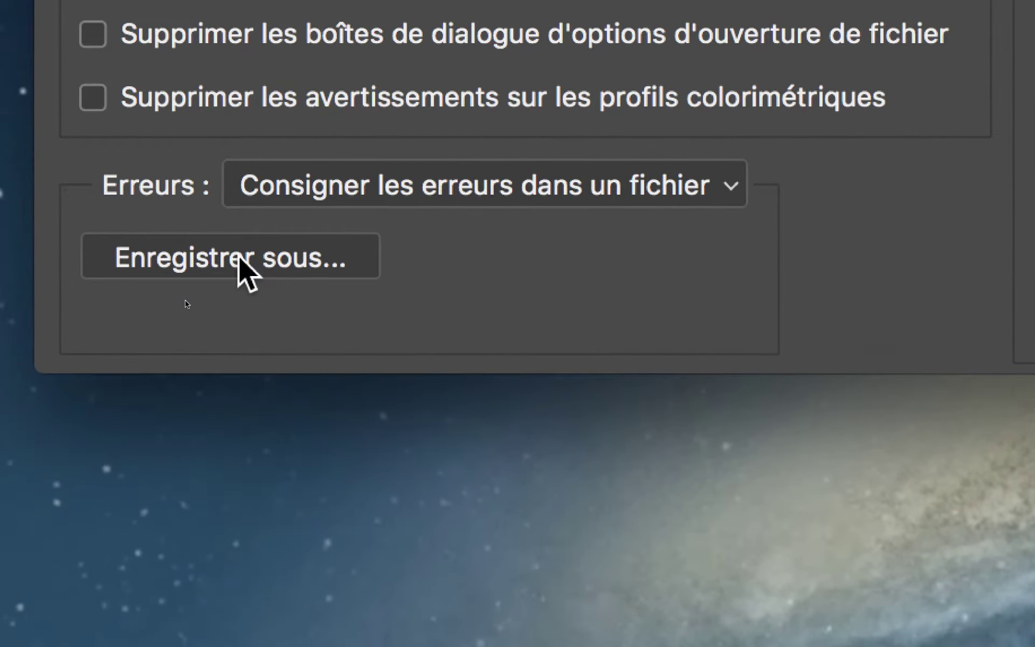
pyautogui.click(239, 258)
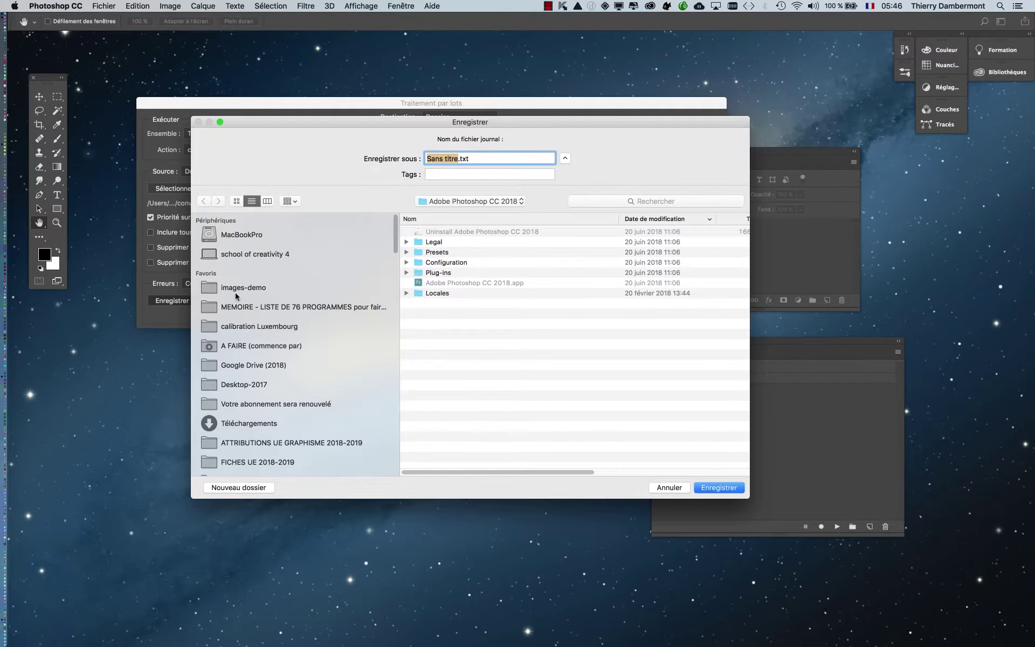
pyautogui.click(241, 291)
pyautogui.doubleClick(491, 233)
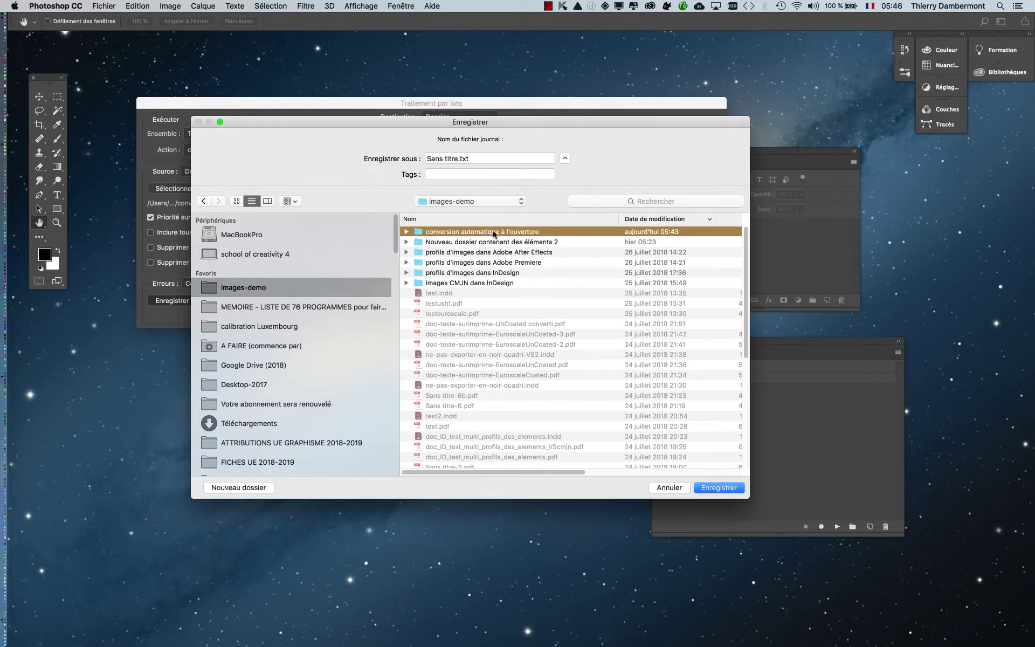
pyautogui.click(702, 485)
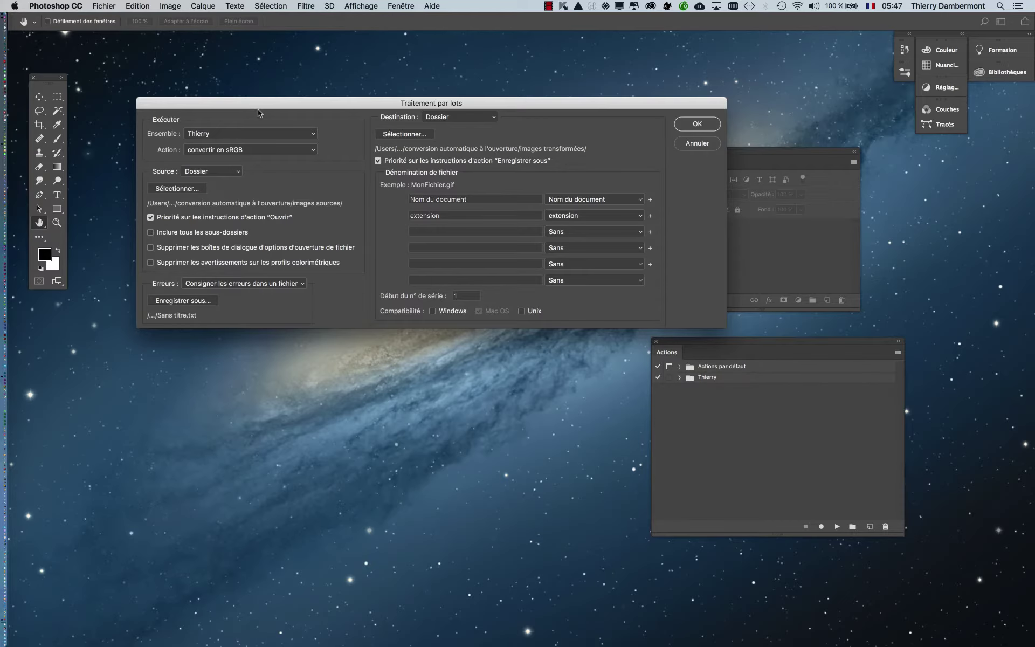
# Step: Run the batch with the convertir en sRGB action, from the "images sources" folder to the "images transformées" folder
pyautogui.moveTo(259, 106); pyautogui.dragTo(243, 124)
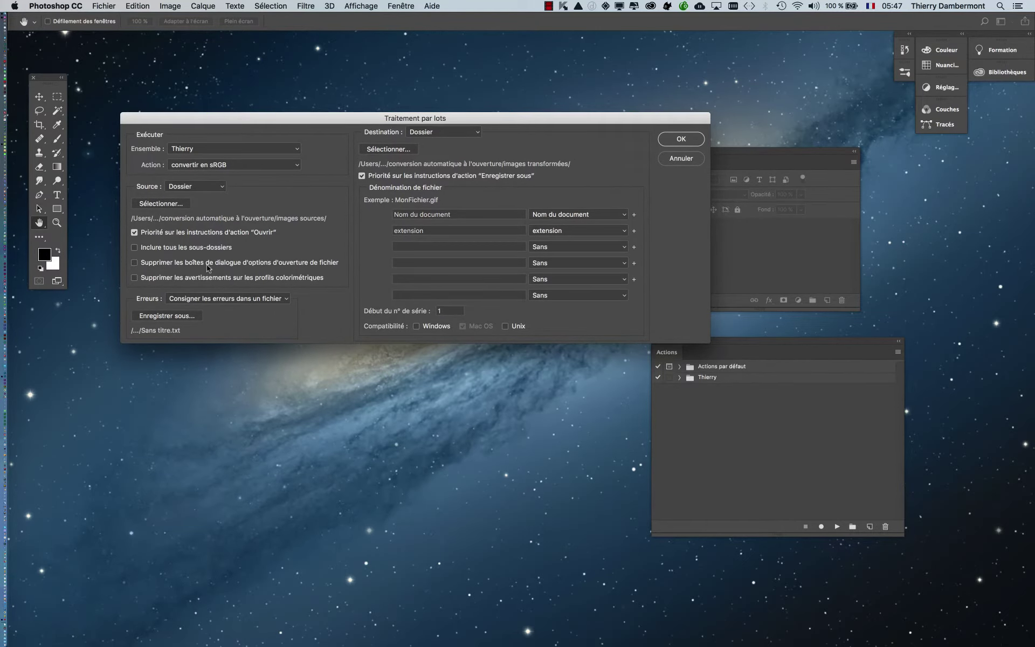
pyautogui.press('alt')
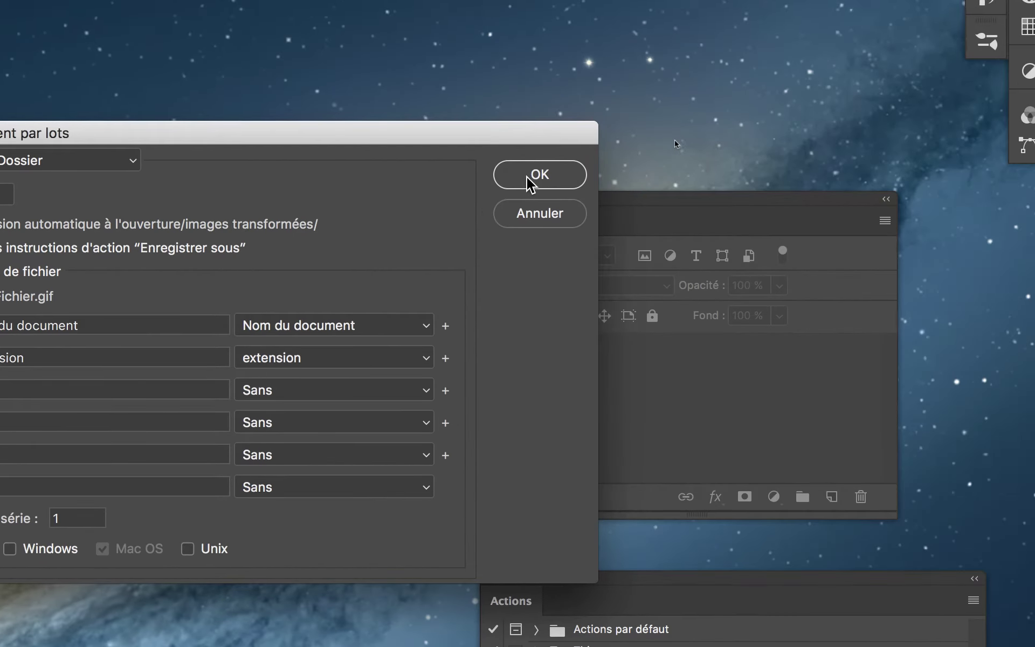
pyautogui.click(979, 98)
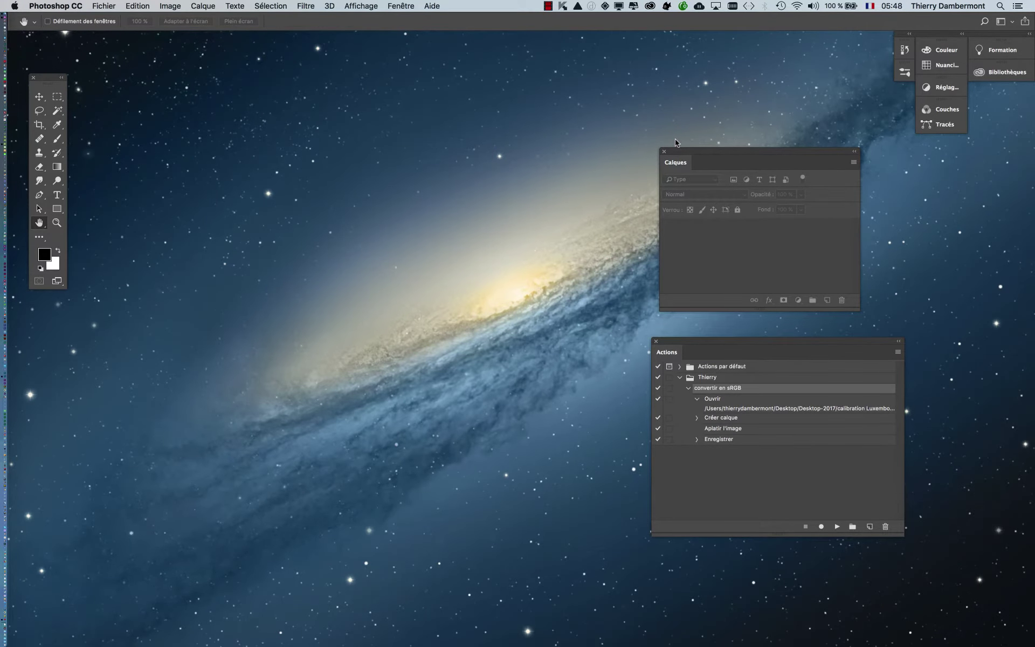
# Step: Switch to Finder and examine the converted JPEG files in the "images transformées" folder
pyautogui.press('super+Tab')
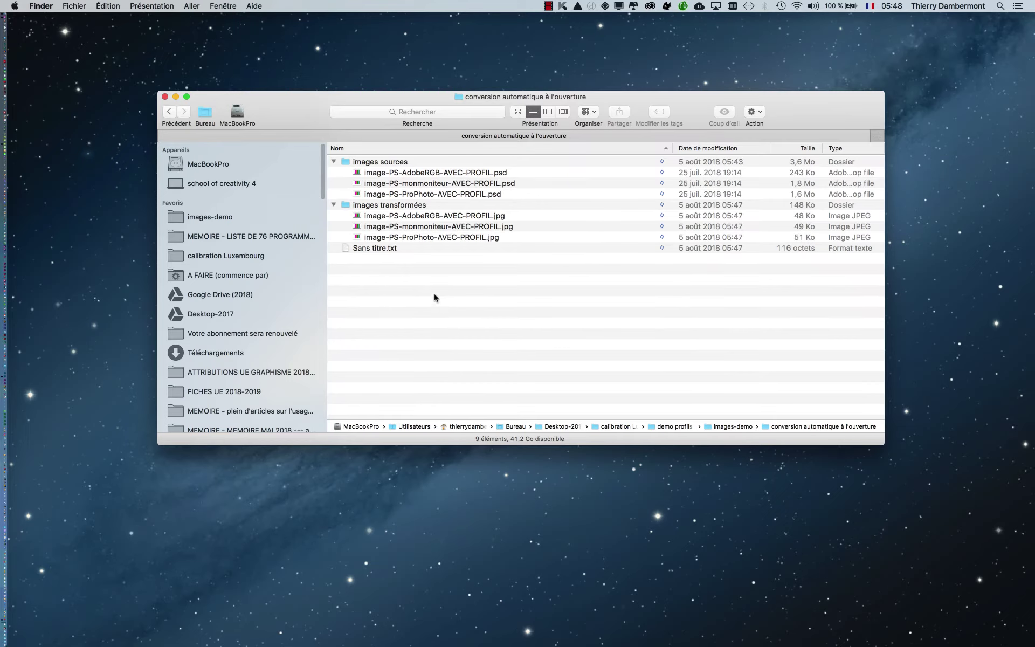
pyautogui.moveTo(316, 106); pyautogui.dragTo(305, 129)
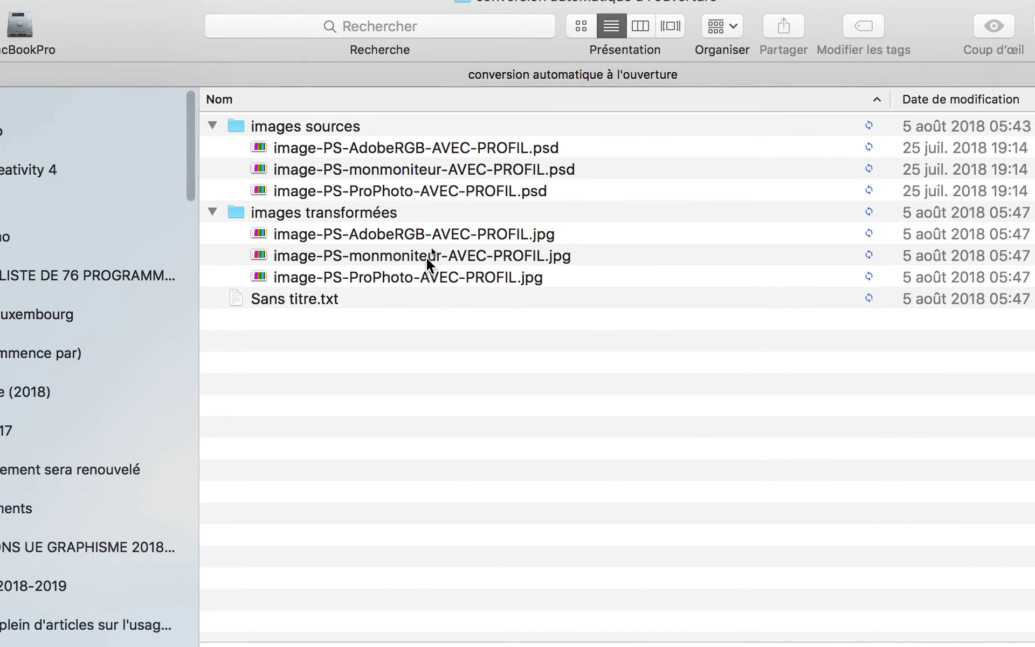
pyautogui.click(509, 198)
pyautogui.click(521, 219)
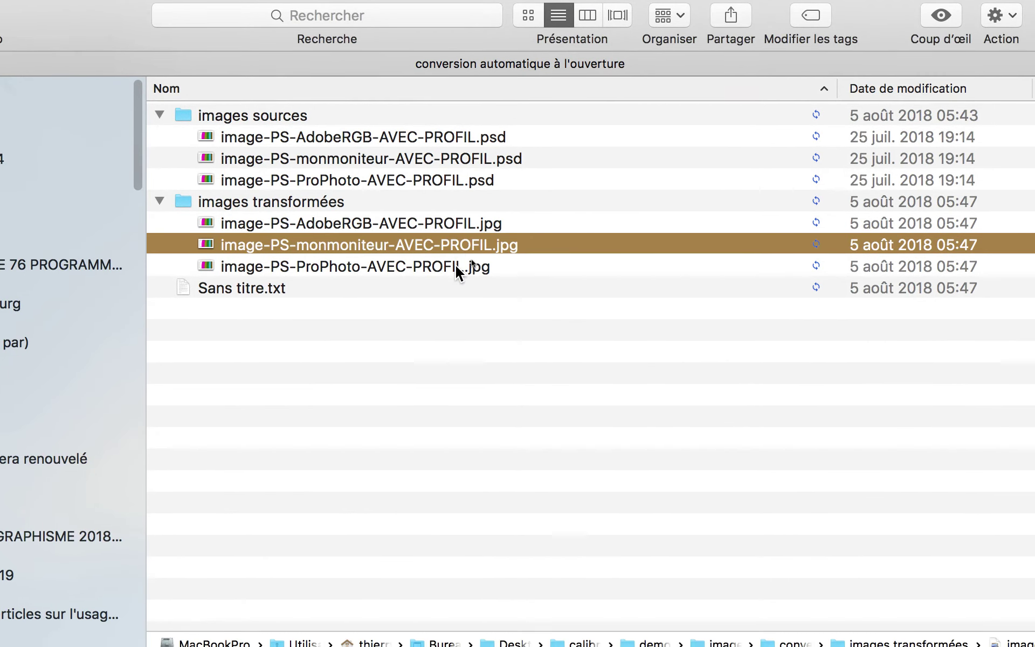
# Step: Open the three converted JPEG files together in Aperçu, view them, and close the window
pyautogui.click(458, 282)
pyautogui.keyDown('shift'); pyautogui.click(453, 254); pyautogui.keyUp('shift')
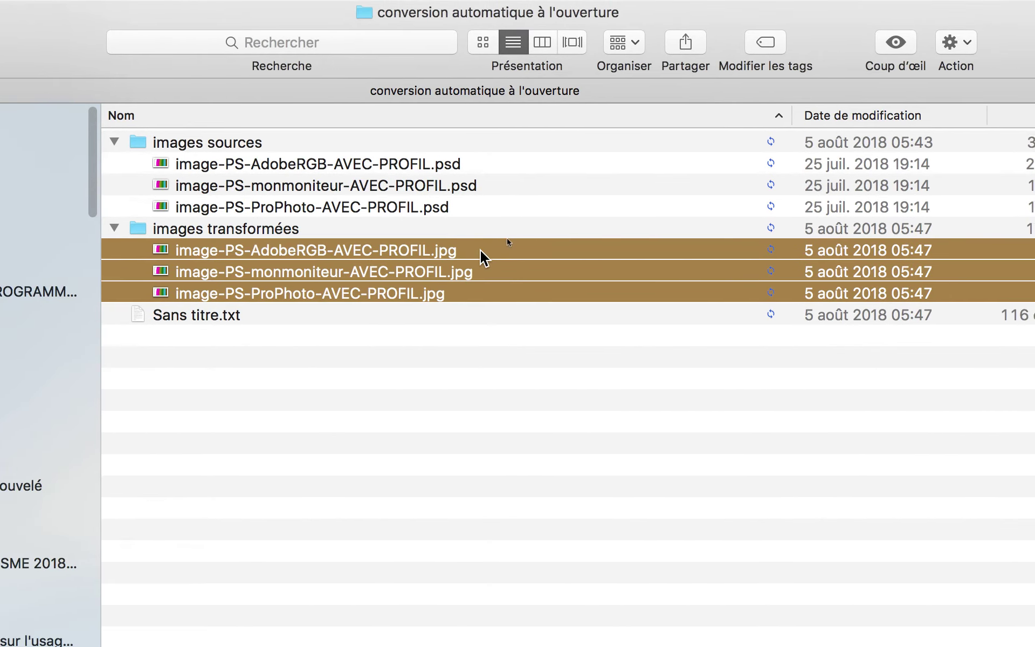
pyautogui.press('super+o')
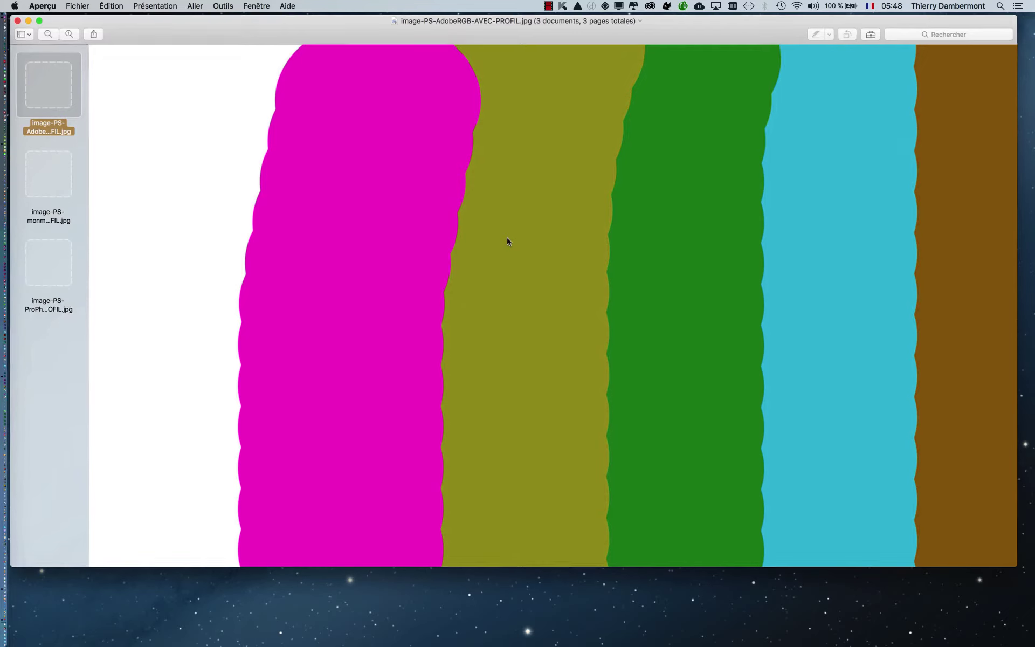
pyautogui.click(17, 21)
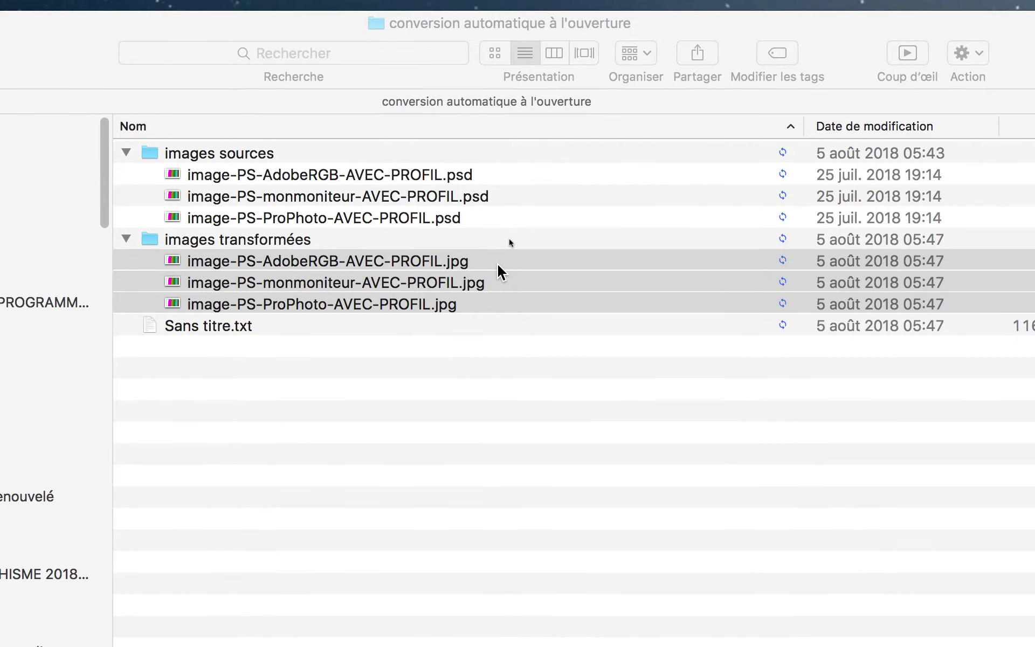
# Step: Open the three converted JPEGs in Photoshop and arrange them as 3 vignettes verticales
pyautogui.click(497, 263)
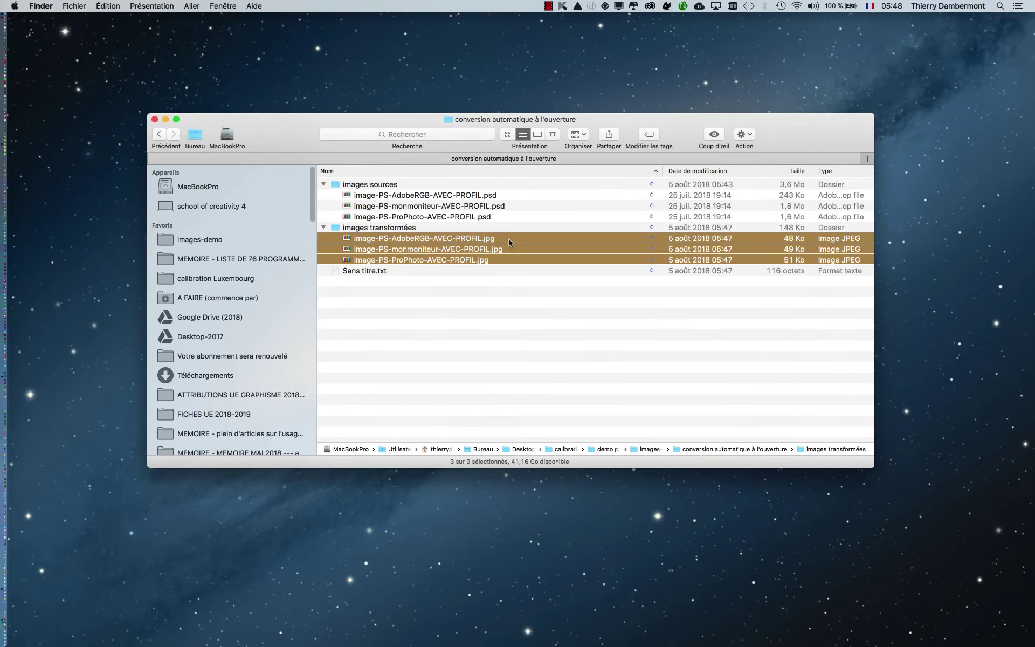
pyautogui.moveTo(177, 260); pyautogui.dragTo(28, 381)
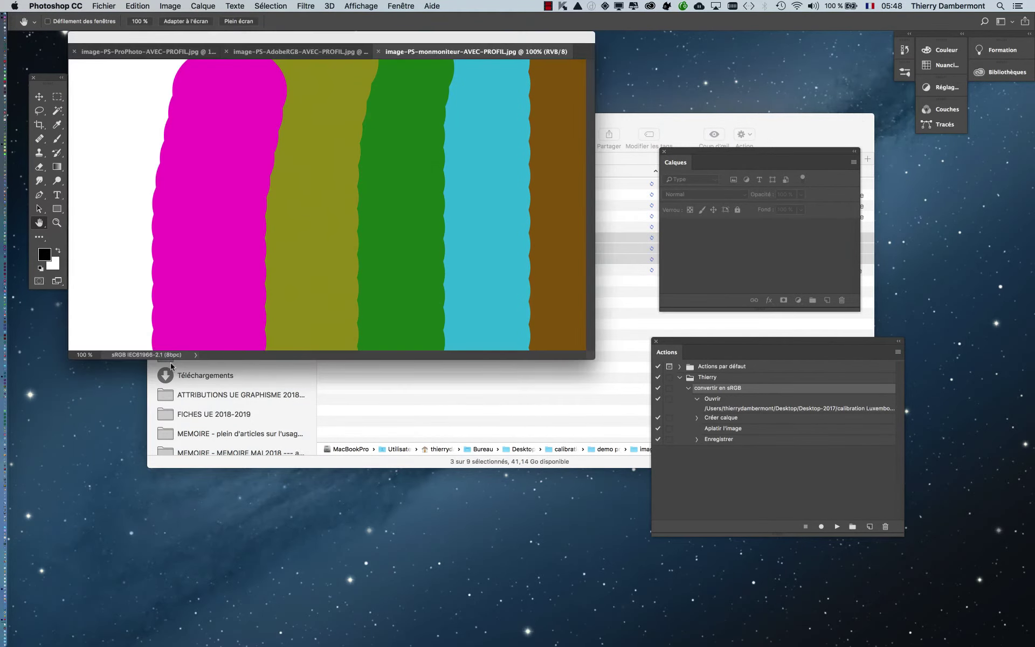
pyautogui.click(401, 6)
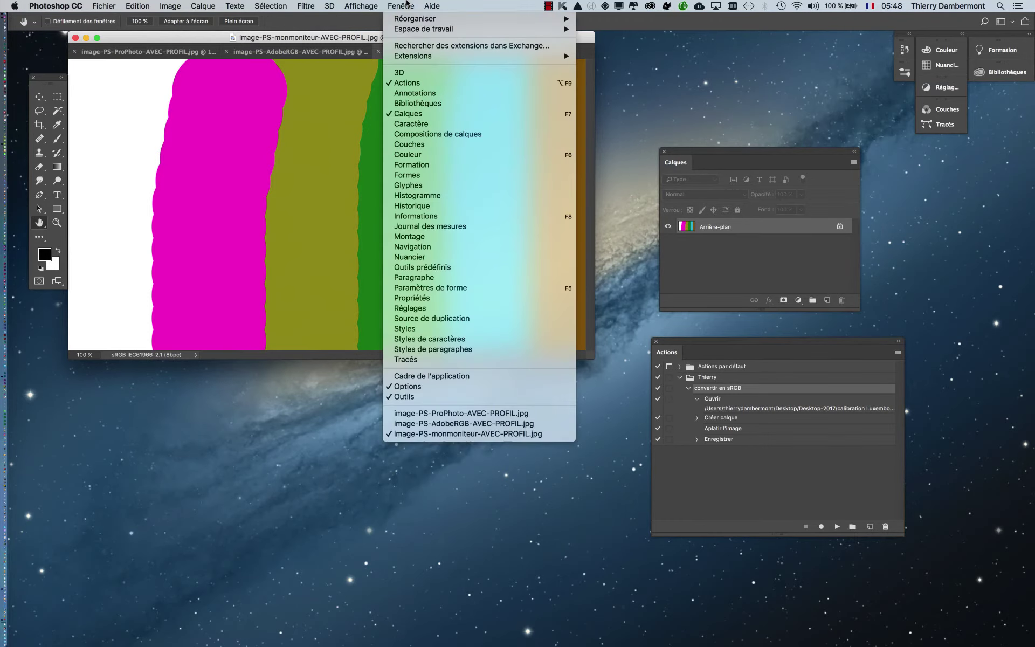
pyautogui.moveTo(408, 24)
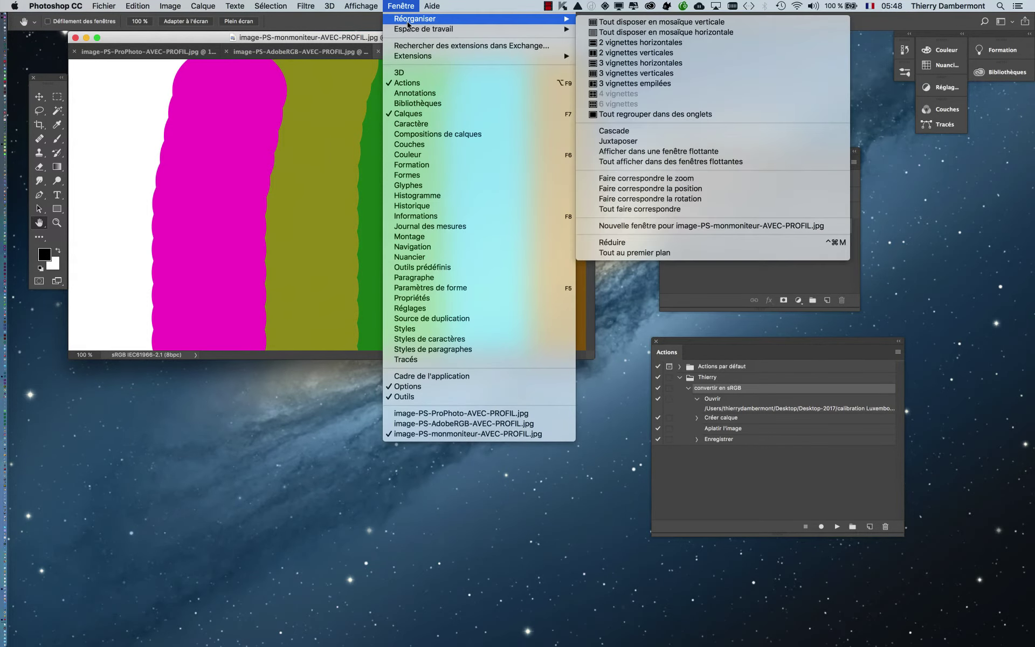
pyautogui.click(667, 73)
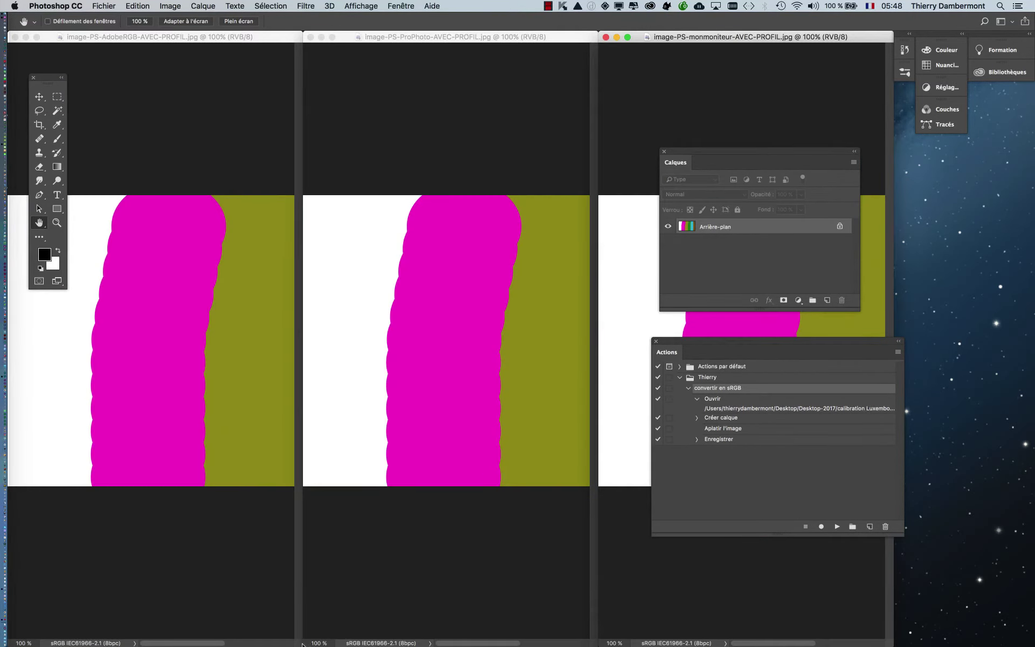
# Step: Shorten the three tiled image windows from below, and close the Calques and Actions panels
pyautogui.moveTo(300, 642); pyautogui.dragTo(298, 542)
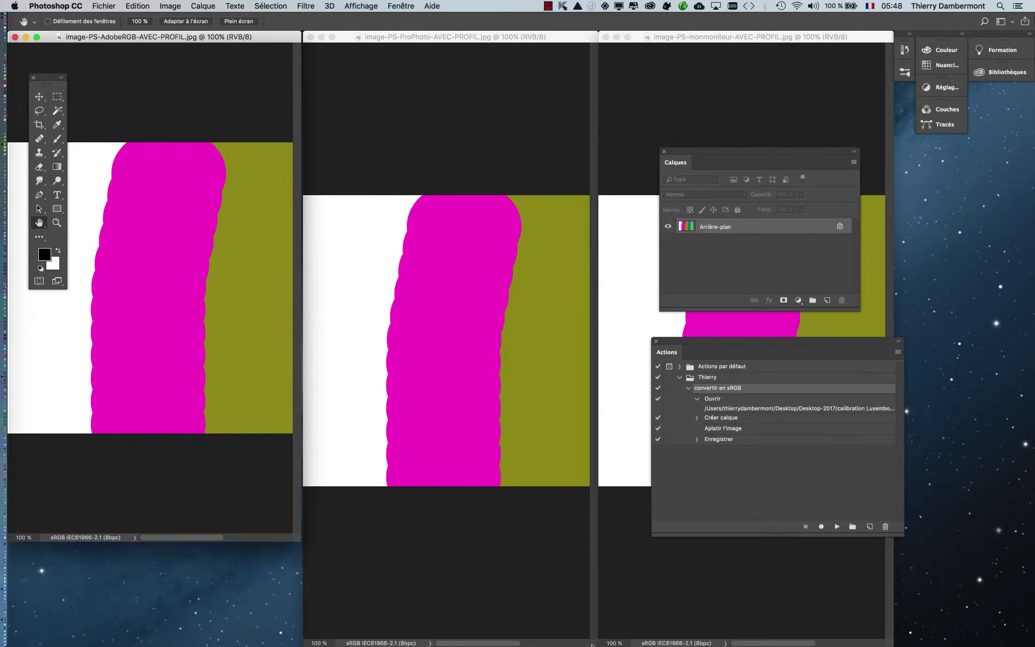
pyautogui.click(593, 575)
pyautogui.moveTo(591, 571); pyautogui.dragTo(592, 554)
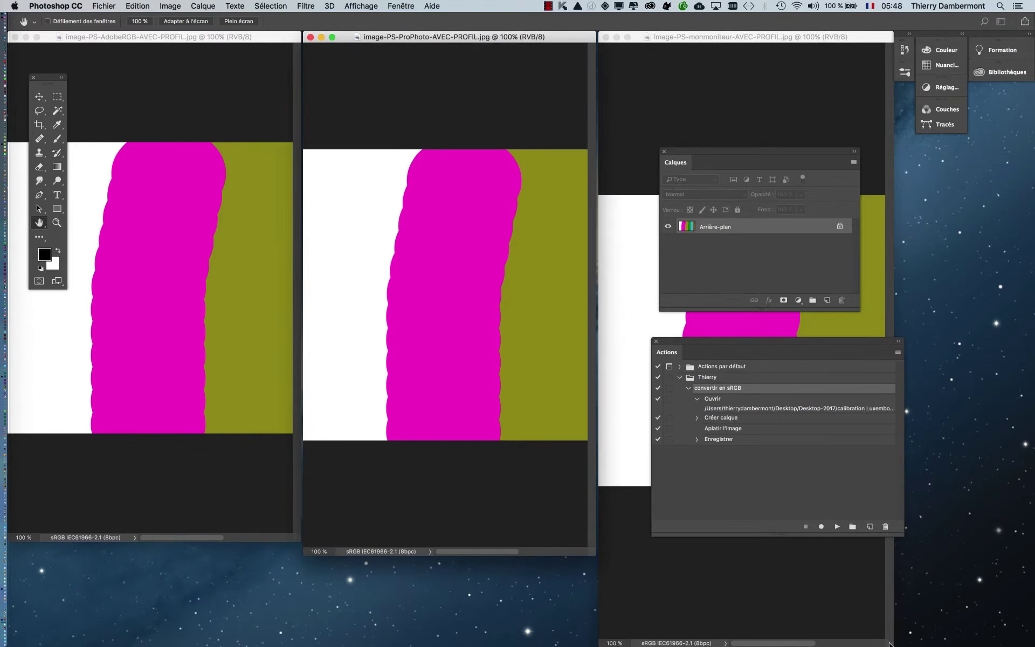
pyautogui.moveTo(892, 644); pyautogui.dragTo(888, 569)
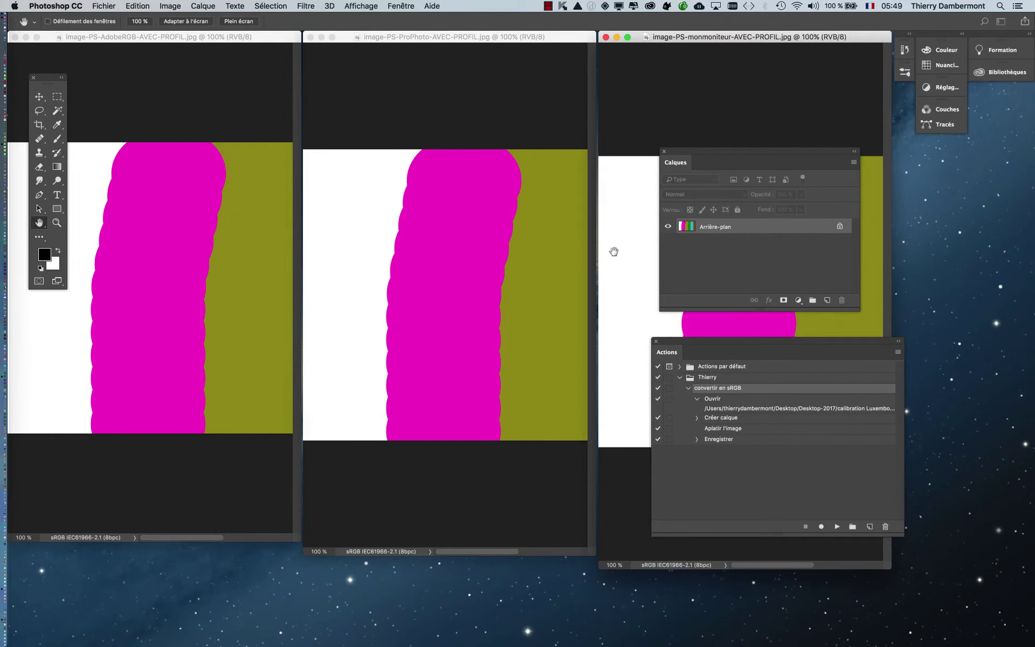
pyautogui.click(664, 152)
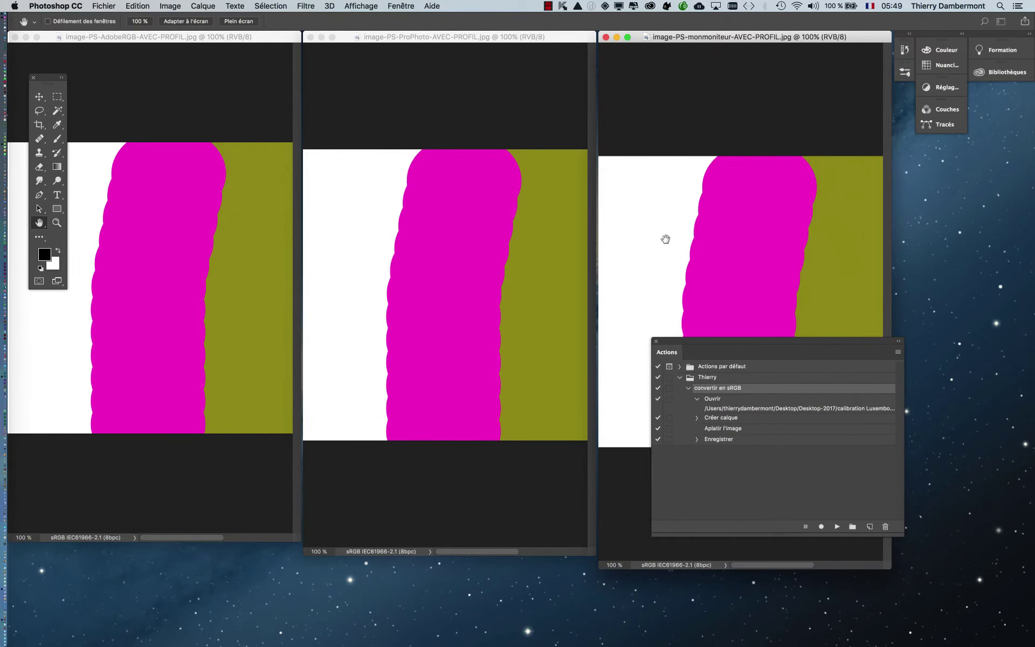
pyautogui.click(656, 341)
# Step: Examine the RVB working space and color management rules in the Couleurs settings, and close the dialog
pyautogui.click(138, 6)
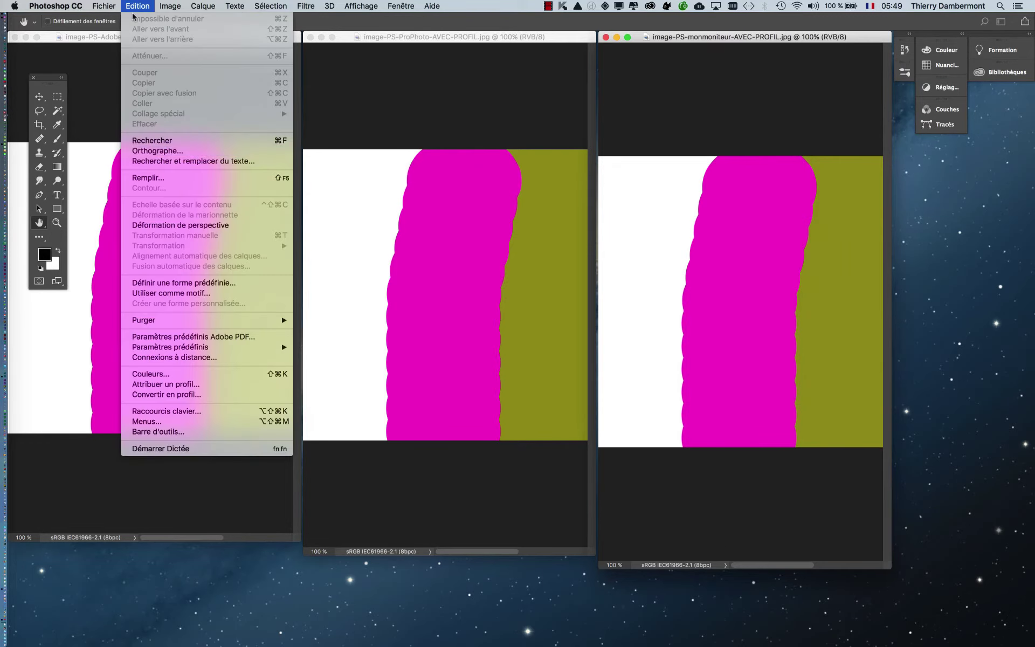
pyautogui.click(201, 373)
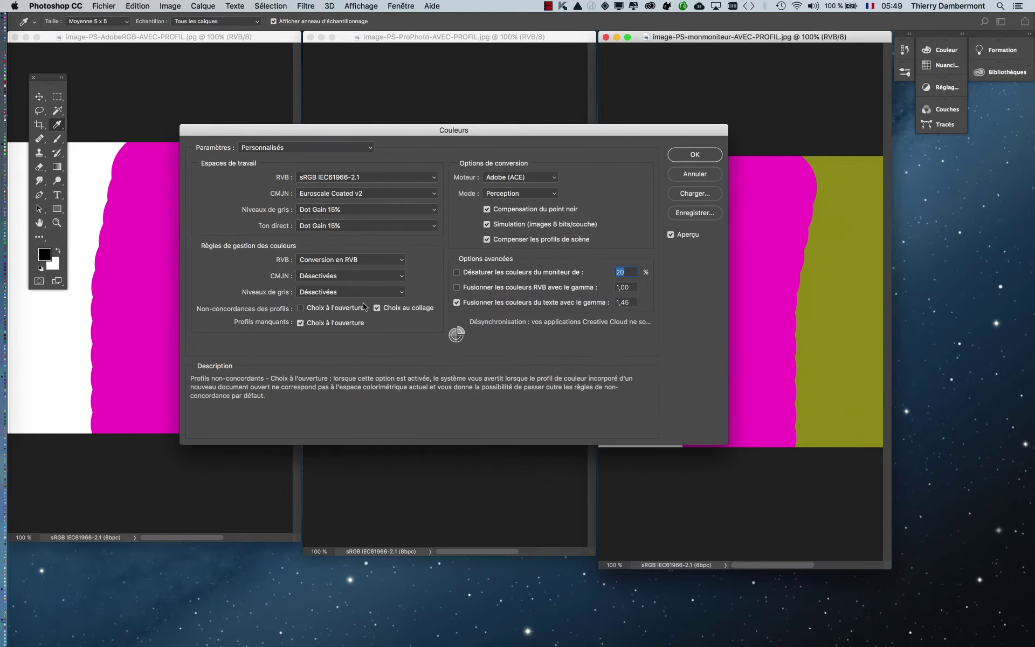
pyautogui.click(1003, 2)
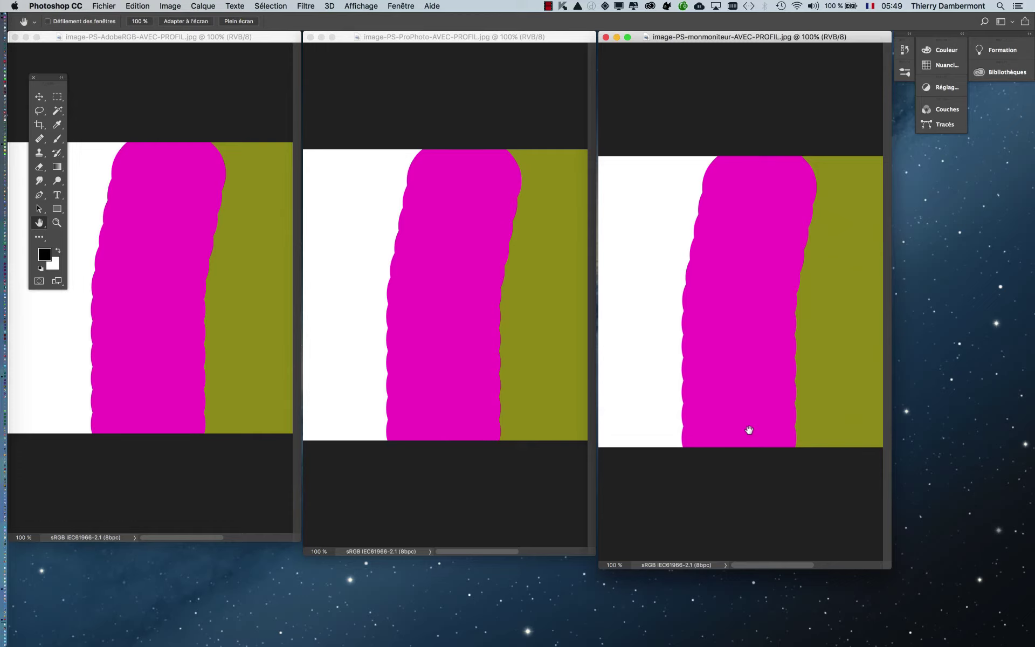
# Step: Zoom all three images out to 50% to compare their colors side by side
pyautogui.click(57, 223)
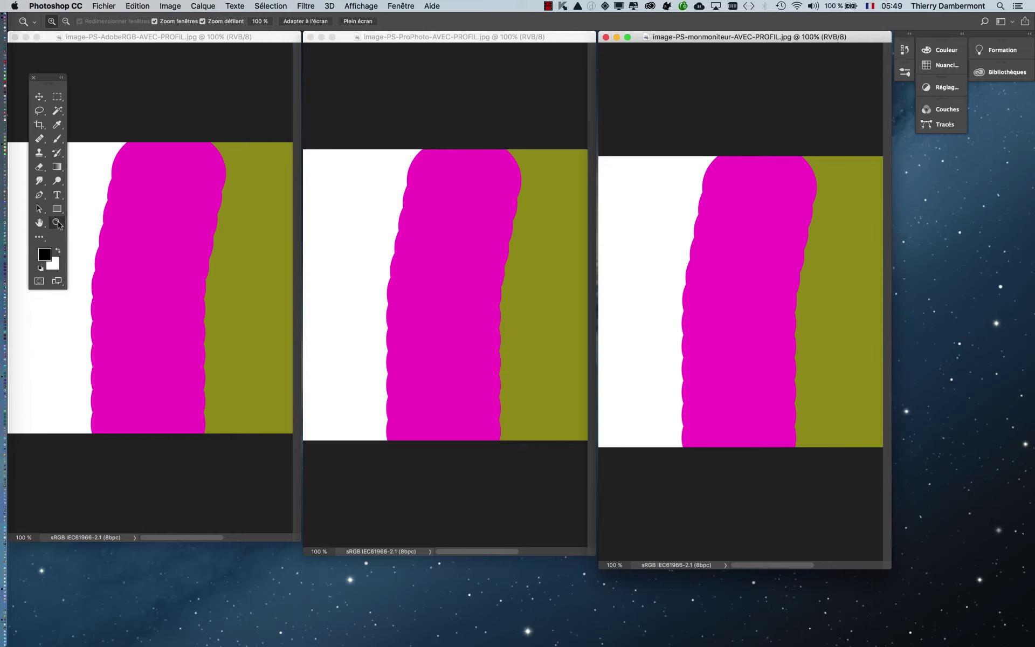
pyautogui.keyDown('alt'); pyautogui.click(721, 300); pyautogui.keyUp('alt')
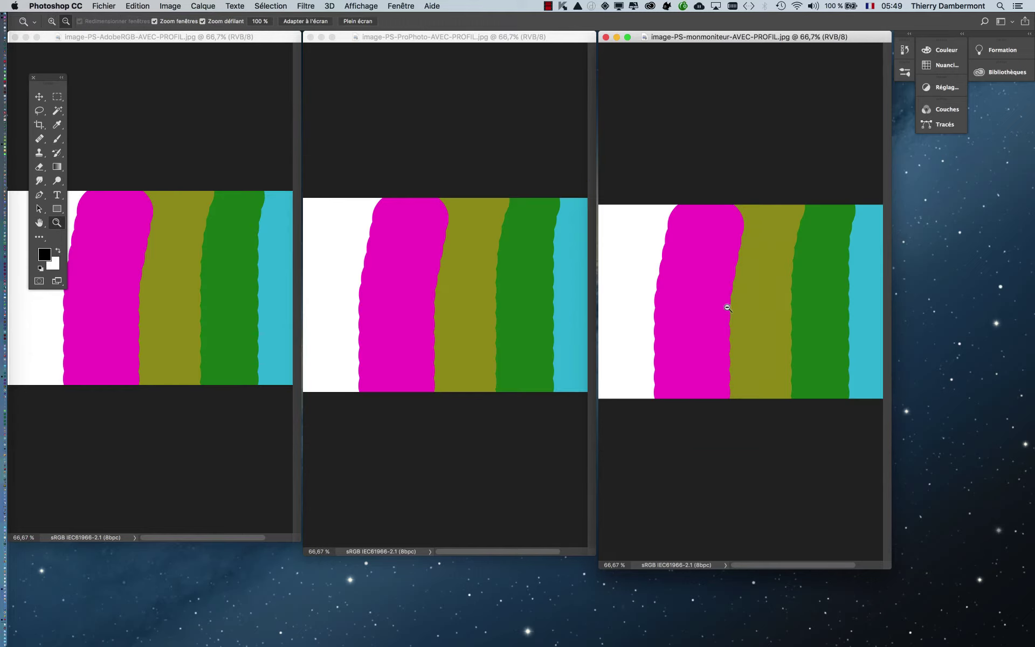
pyautogui.keyDown('alt'); pyautogui.click(728, 309); pyautogui.keyUp('alt')
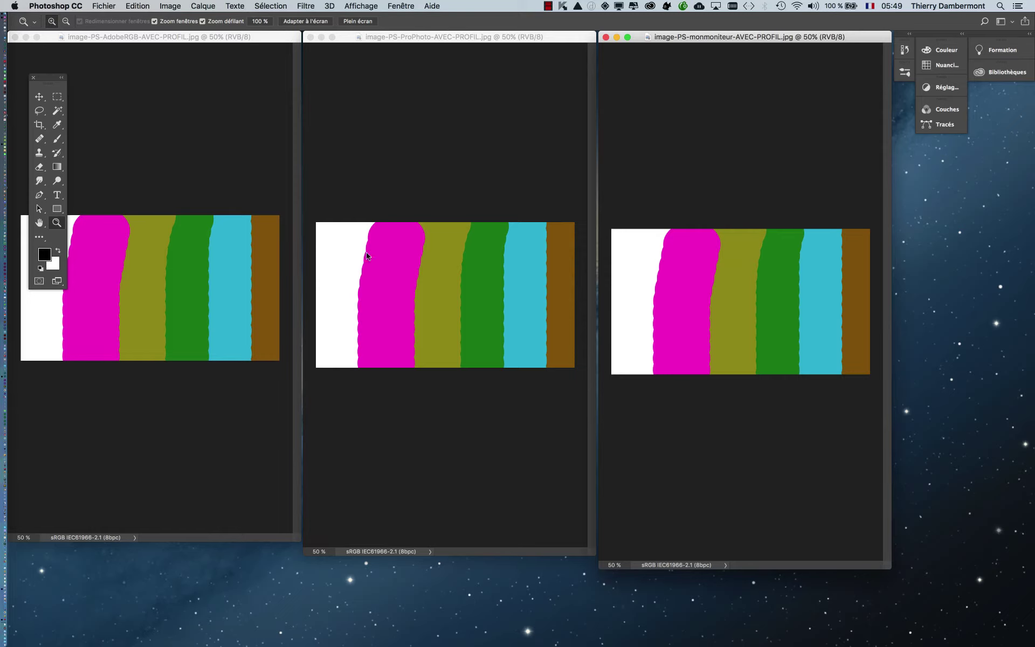
# Step: Open Processeur d'images, examine its source, destination and file type options, and cancel it
pyautogui.click(109, 5)
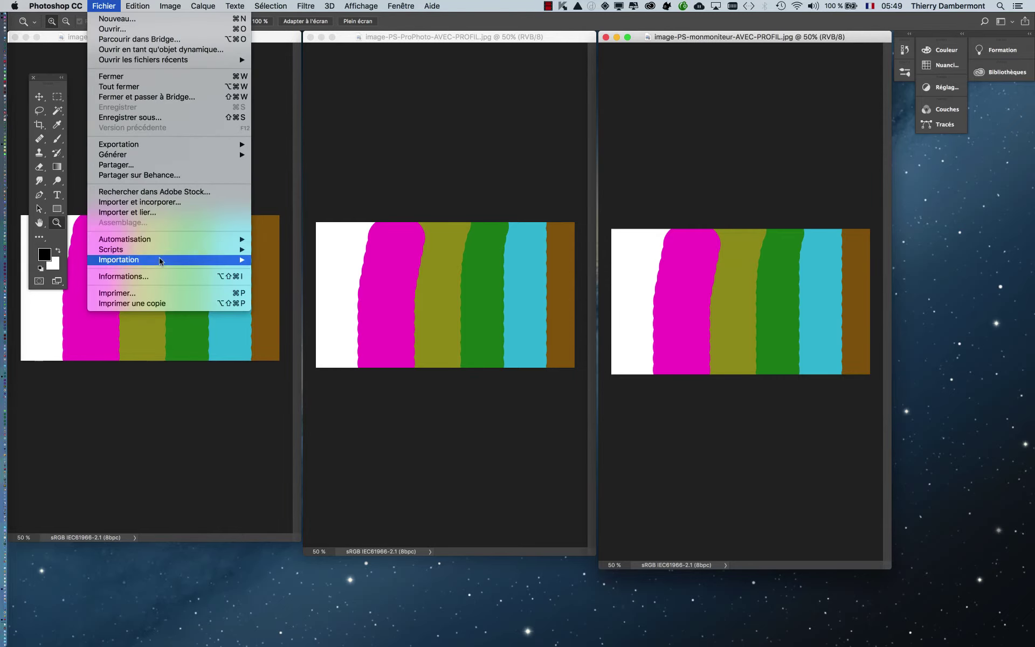
pyautogui.moveTo(161, 253)
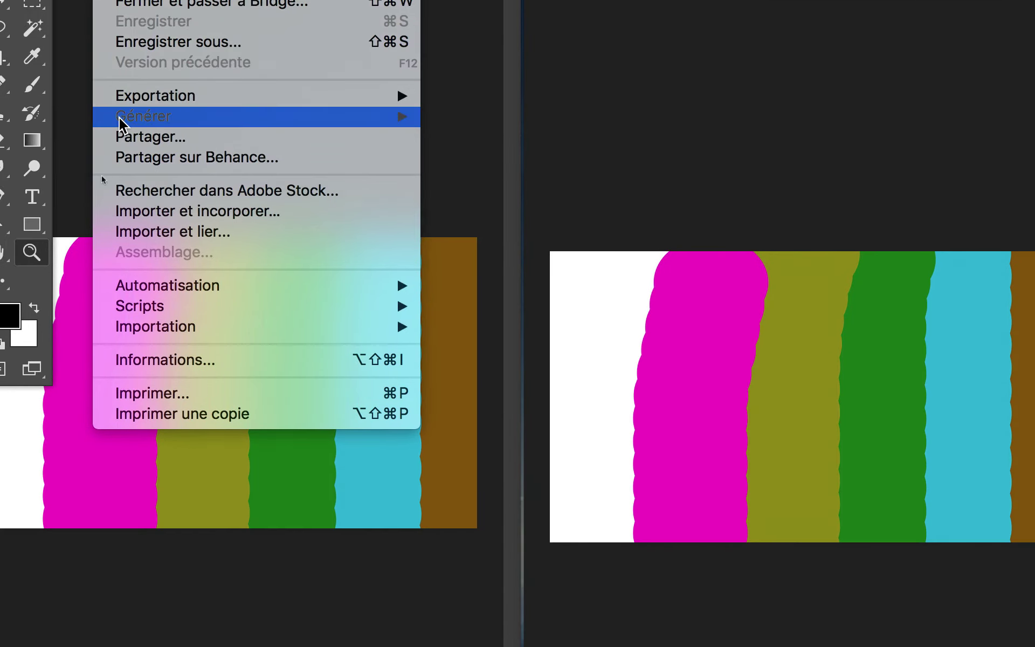
pyautogui.moveTo(144, 502)
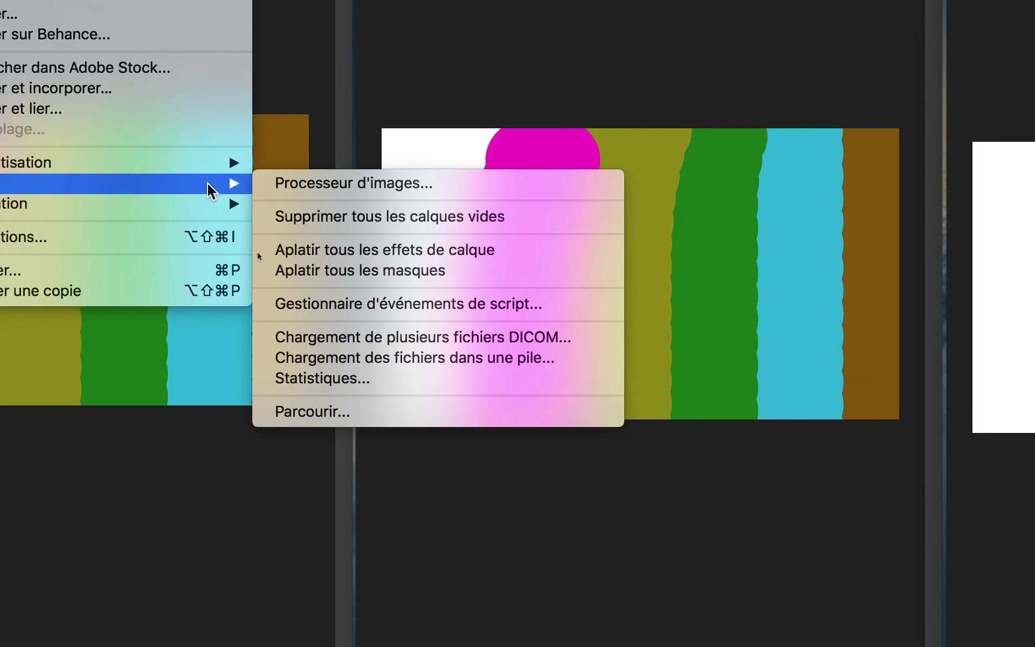
pyautogui.click(485, 183)
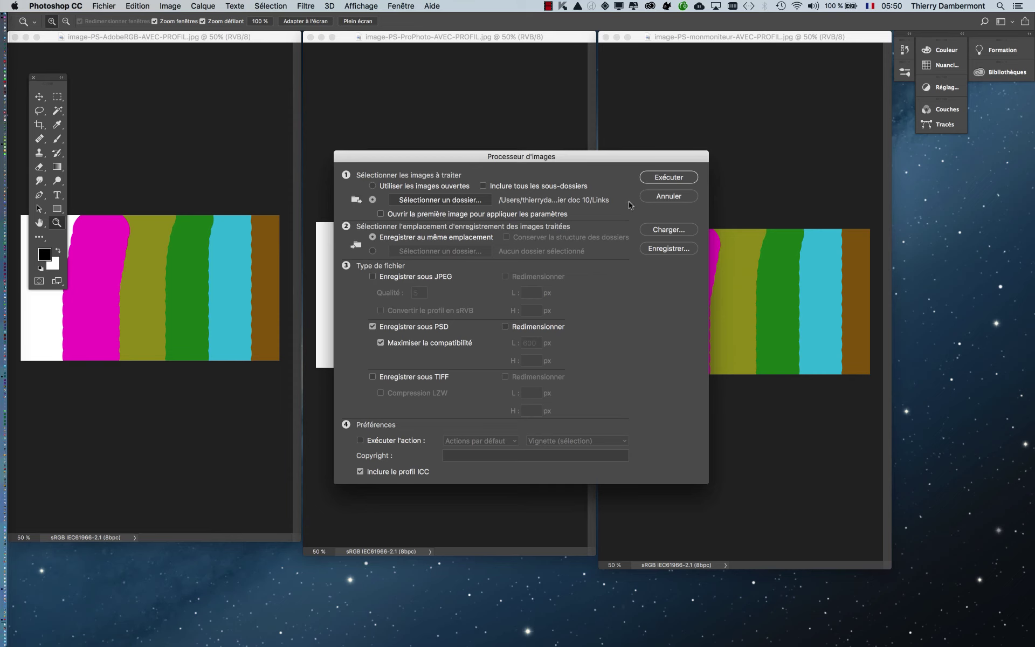
pyautogui.press('Escape')
# Step: Close the three converted JPEG images
pyautogui.click(103, 6)
pyautogui.moveTo(135, 254)
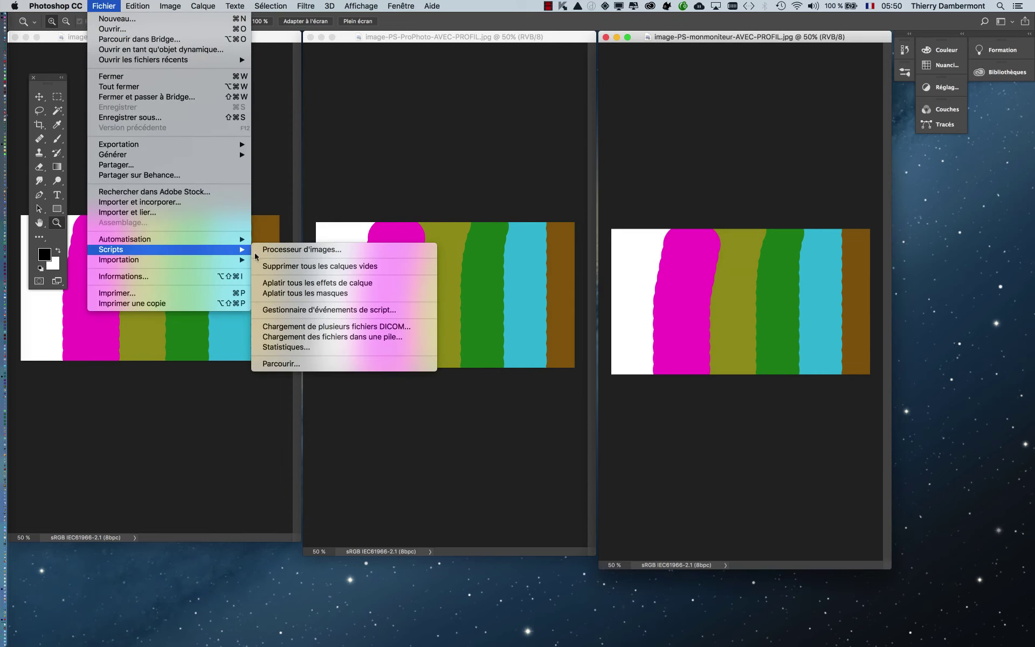
pyautogui.click(74, 51)
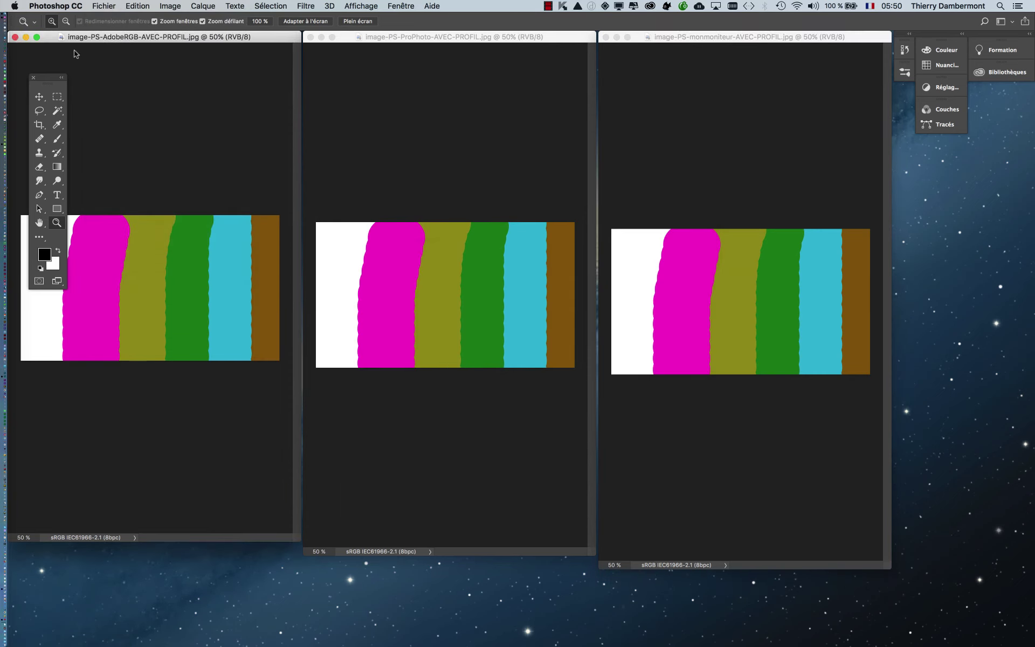
pyautogui.press('super+w')
pyautogui.click(311, 37)
pyautogui.click(605, 37)
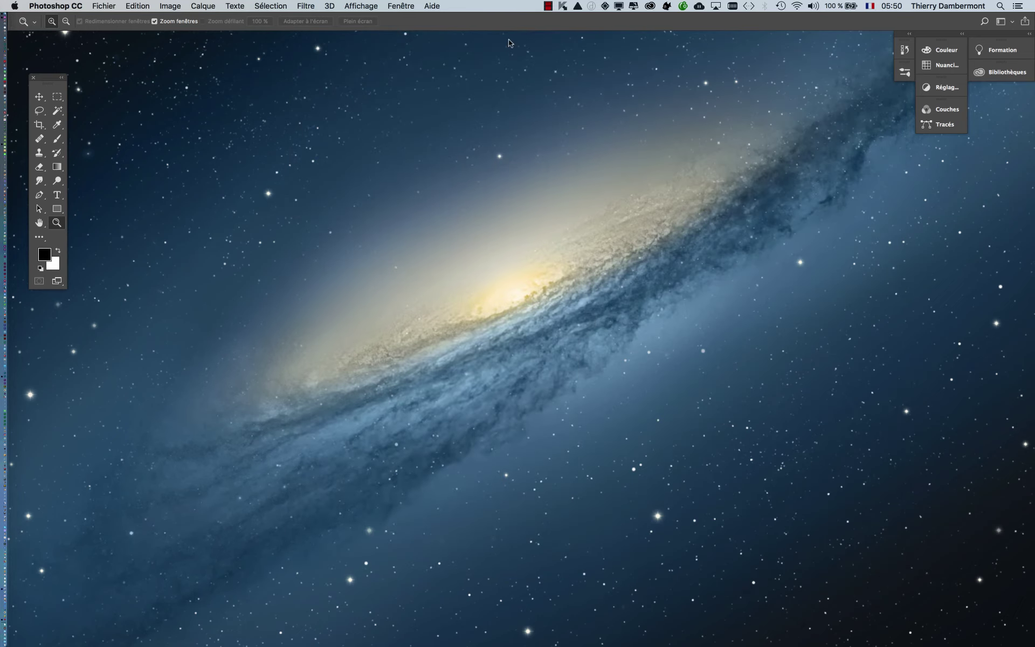
# Step: Turn off Enregistrer sous PSD in Processeur d'images, review the remaining file type options, and leave it without running
pyautogui.click(105, 6)
pyautogui.moveTo(136, 254)
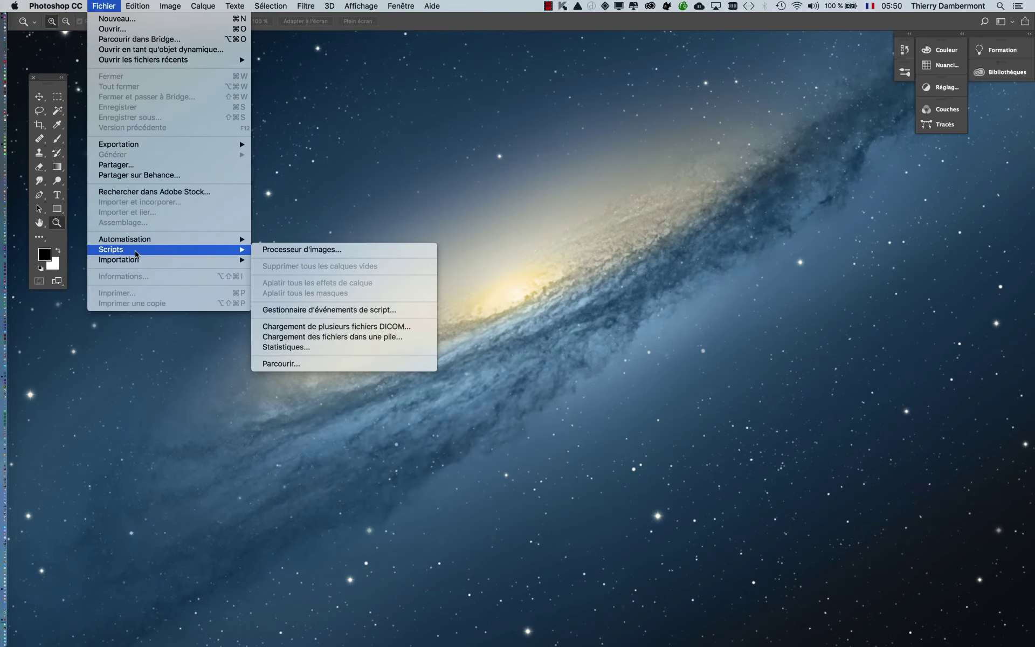
pyautogui.click(277, 250)
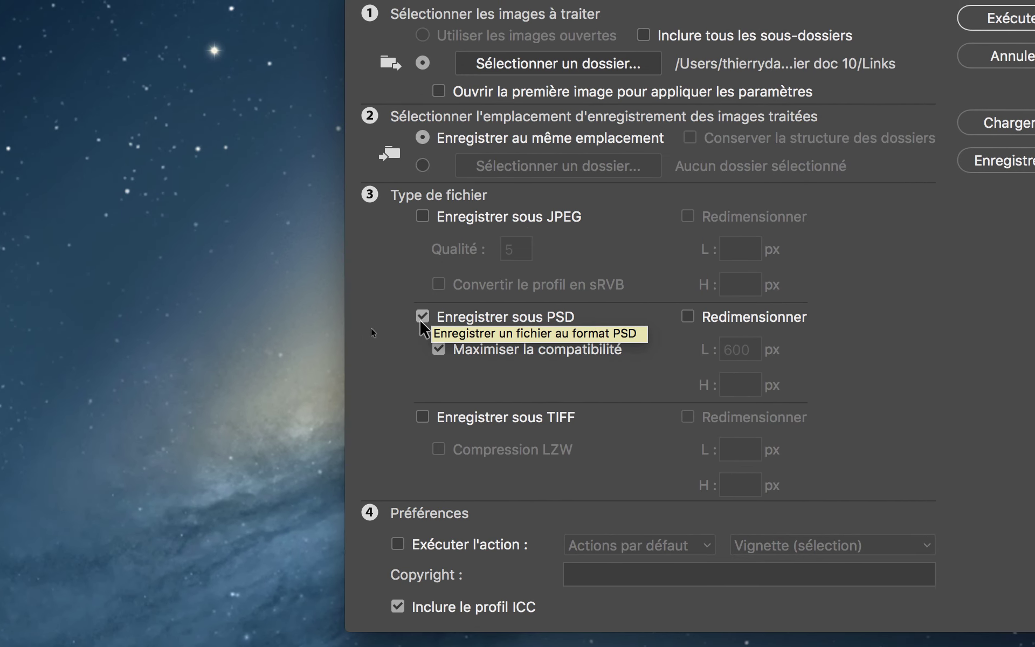
pyautogui.click(421, 317)
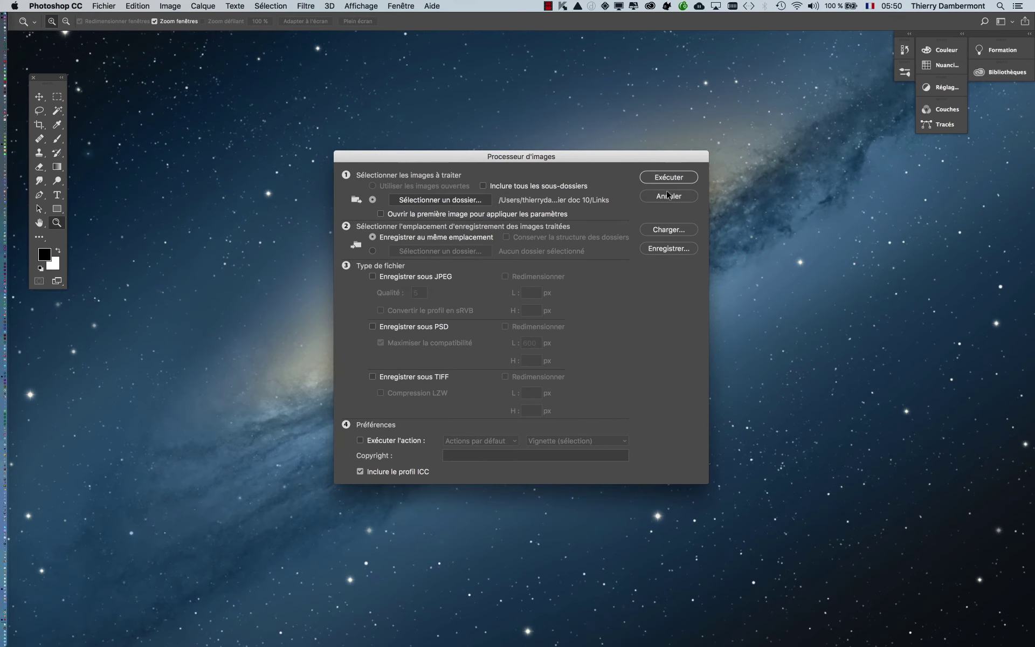
pyautogui.click(907, 17)
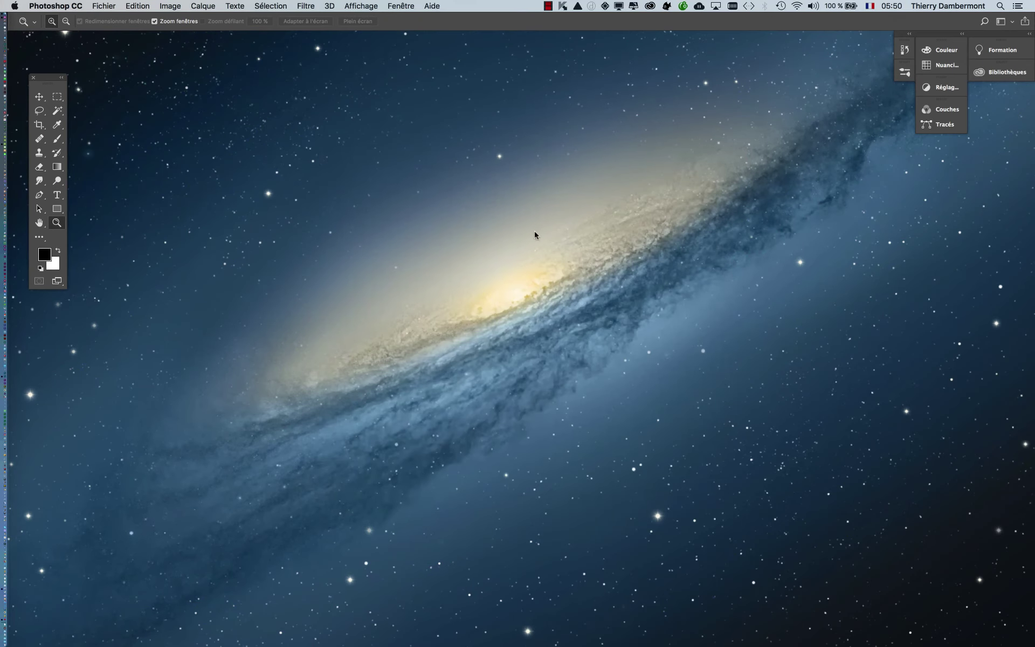